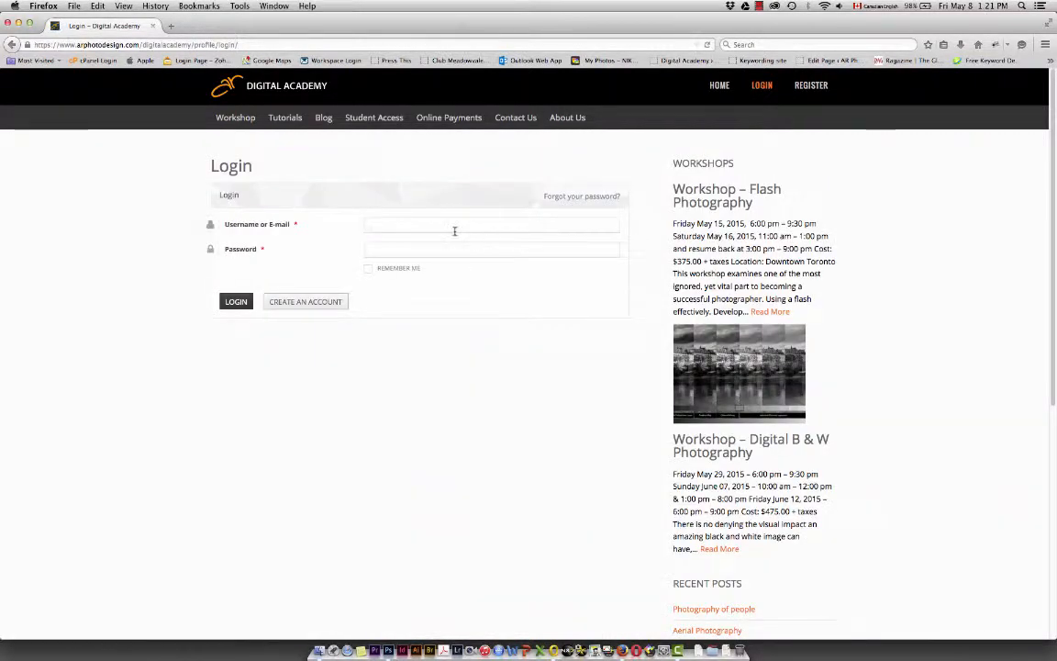
Log in to the Digital Academy site with the saved account e-mail and password
left_click(455, 226)
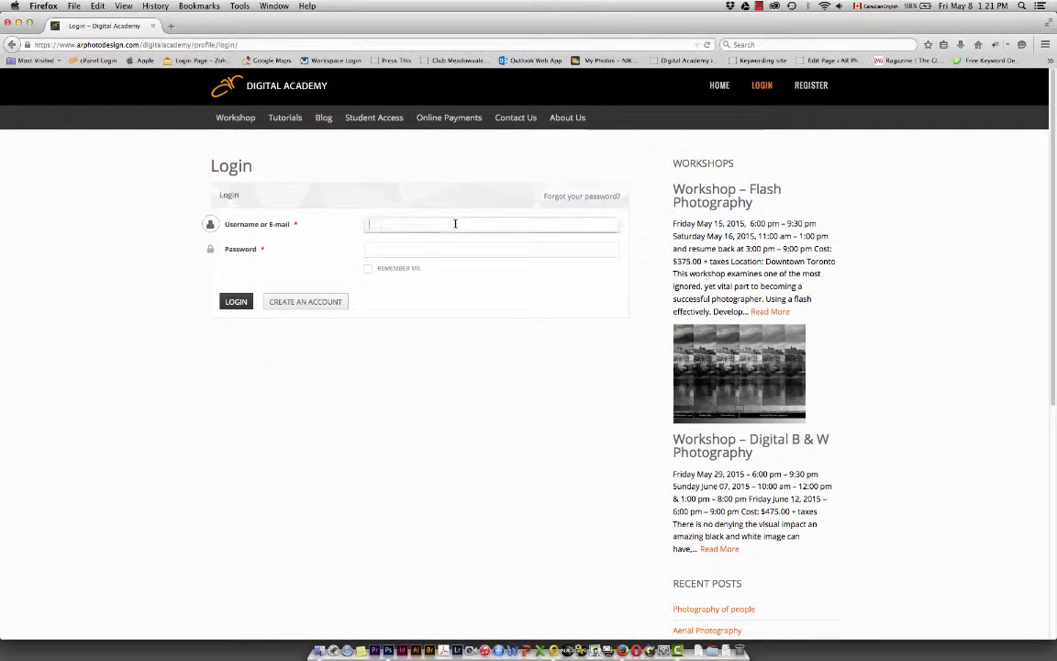
left_click(455, 224)
left_click(450, 236)
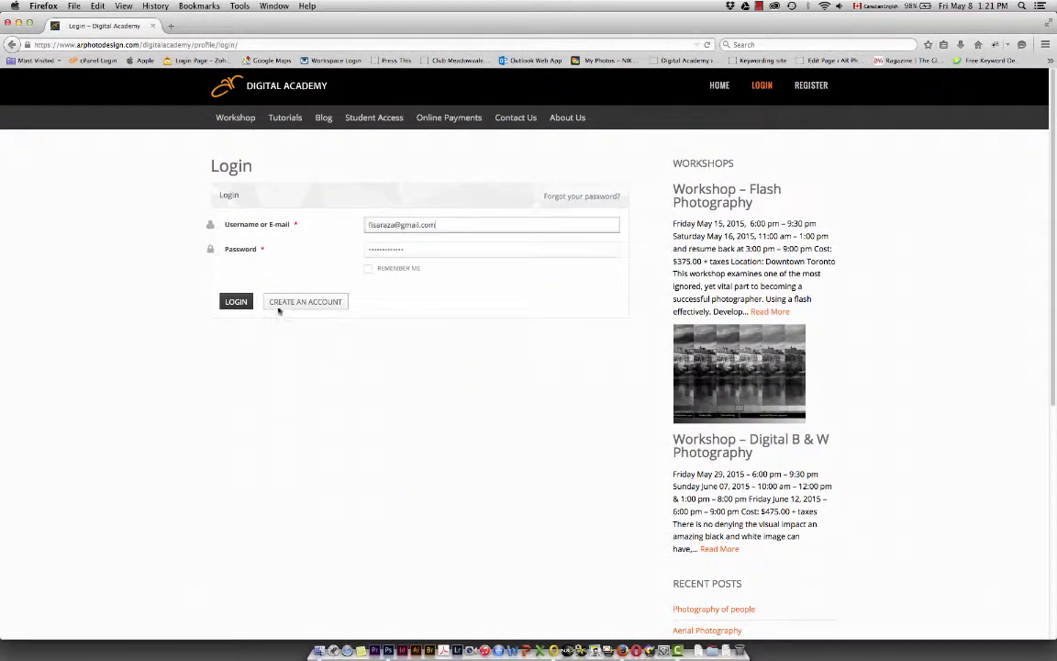
left_click(238, 303)
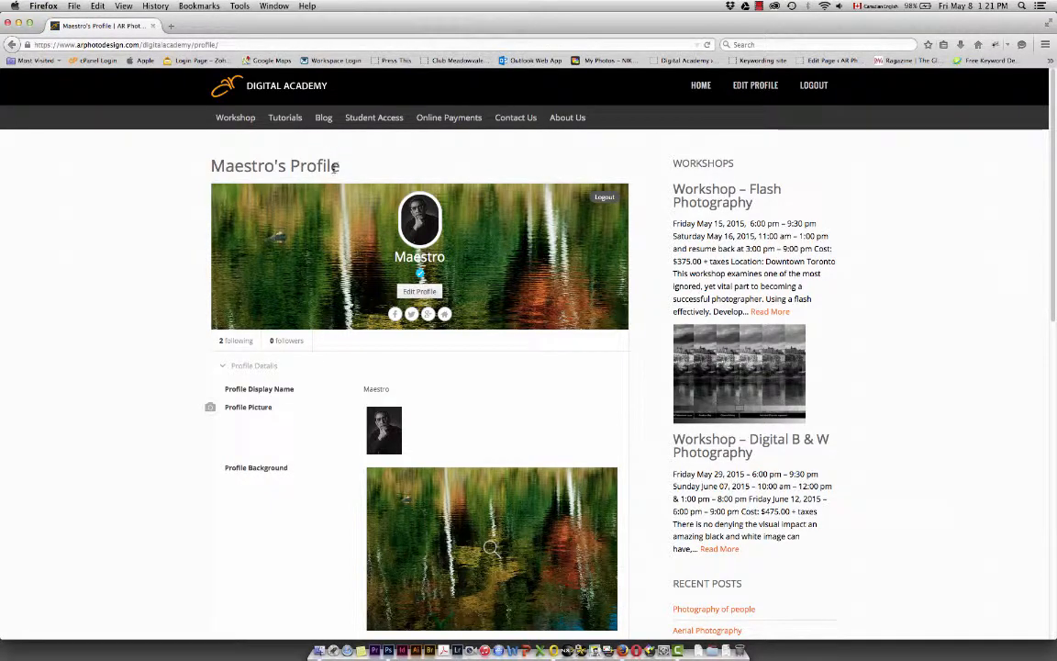
Look over the profile page, go to My Posts: Upload & Publish, and create a new post
scroll(338, 264, "down", 10)
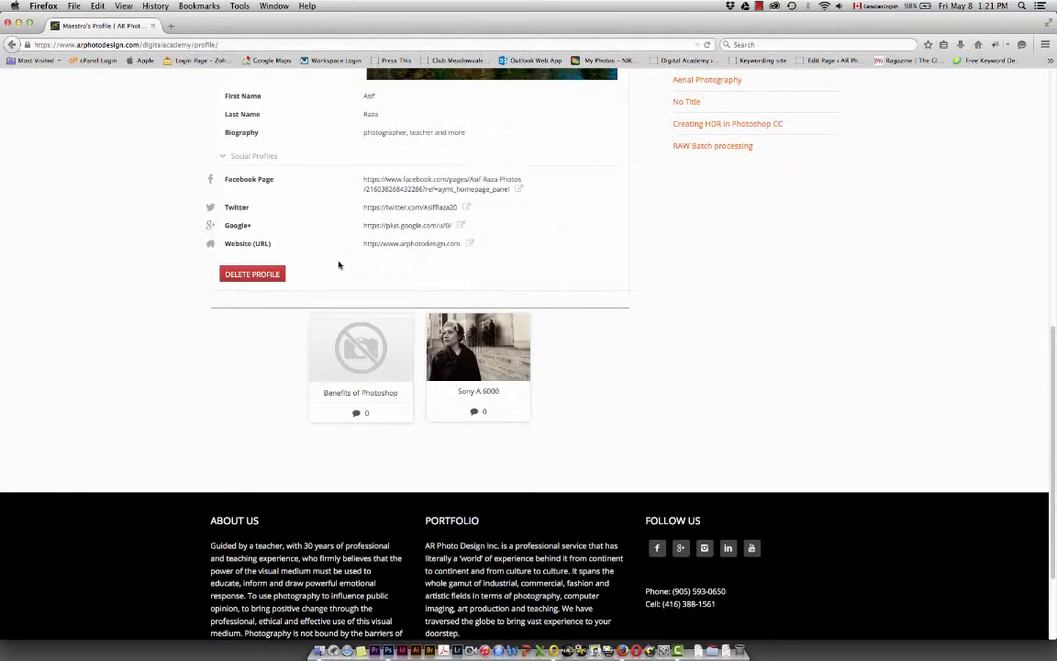
scroll(338, 264, "up", 10)
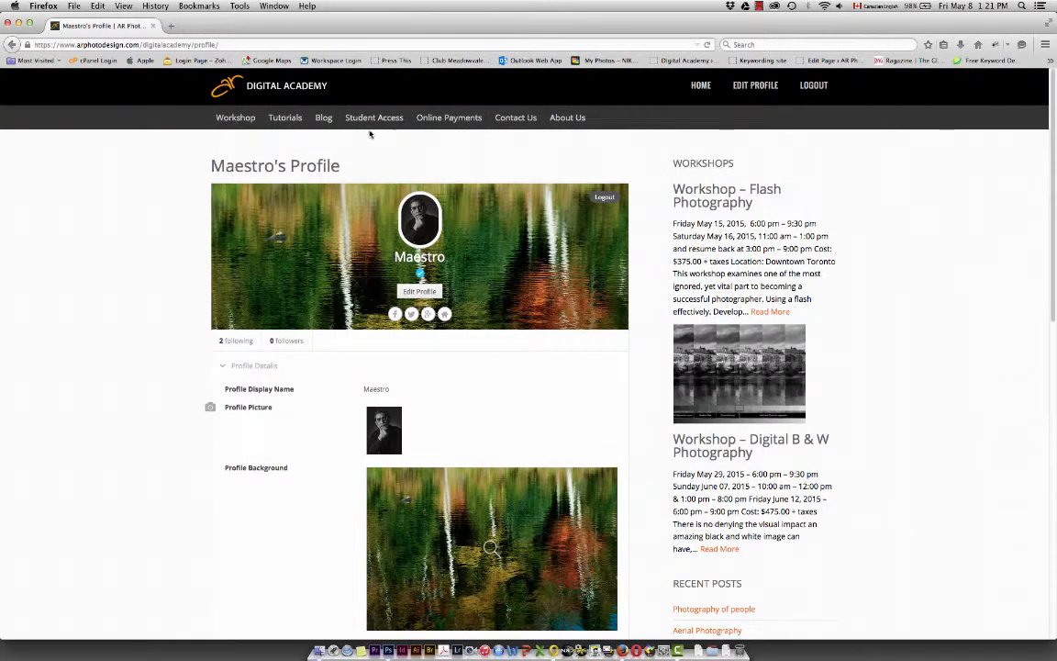
mouse_move(379, 117)
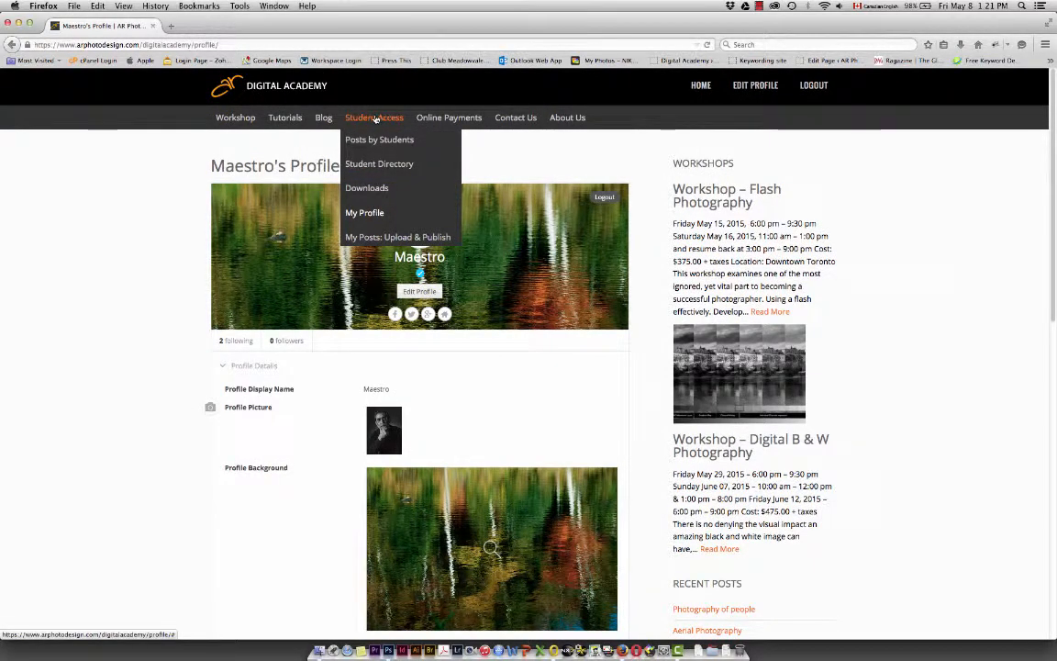
left_click(418, 241)
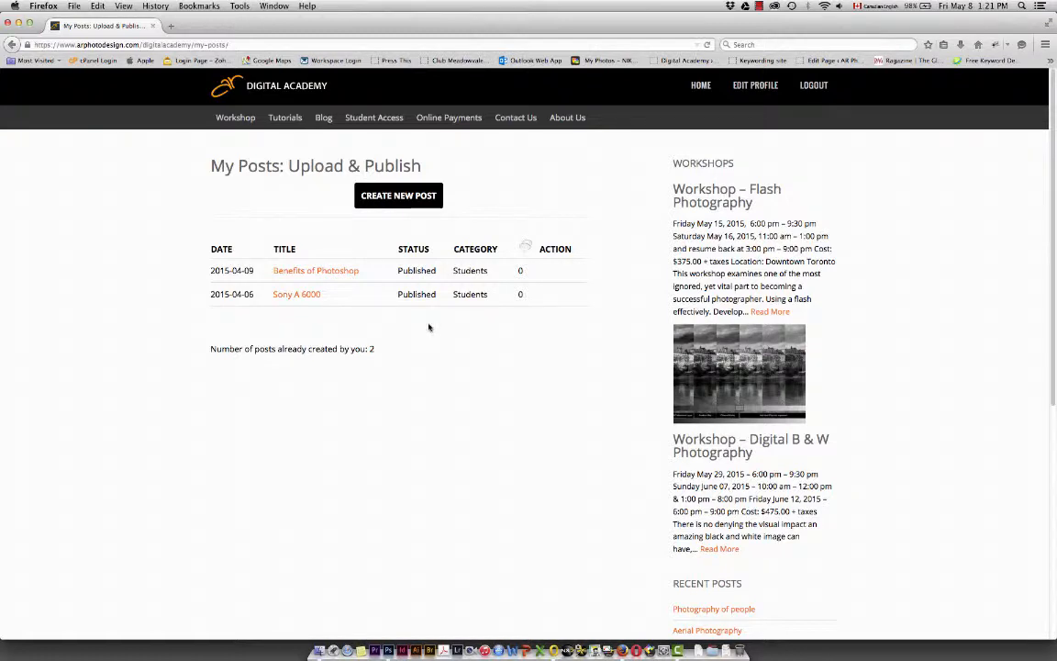
left_click(402, 196)
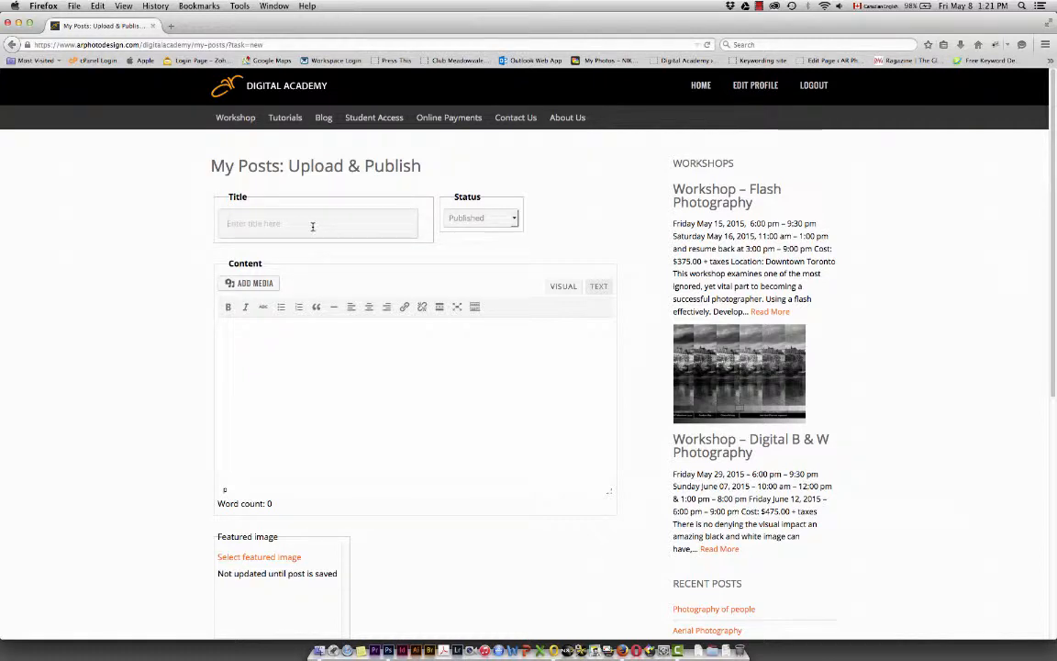
Title the post "Sample Post" and set its status to Draft
left_click(260, 222)
type("Sample Post")
left_click(516, 219)
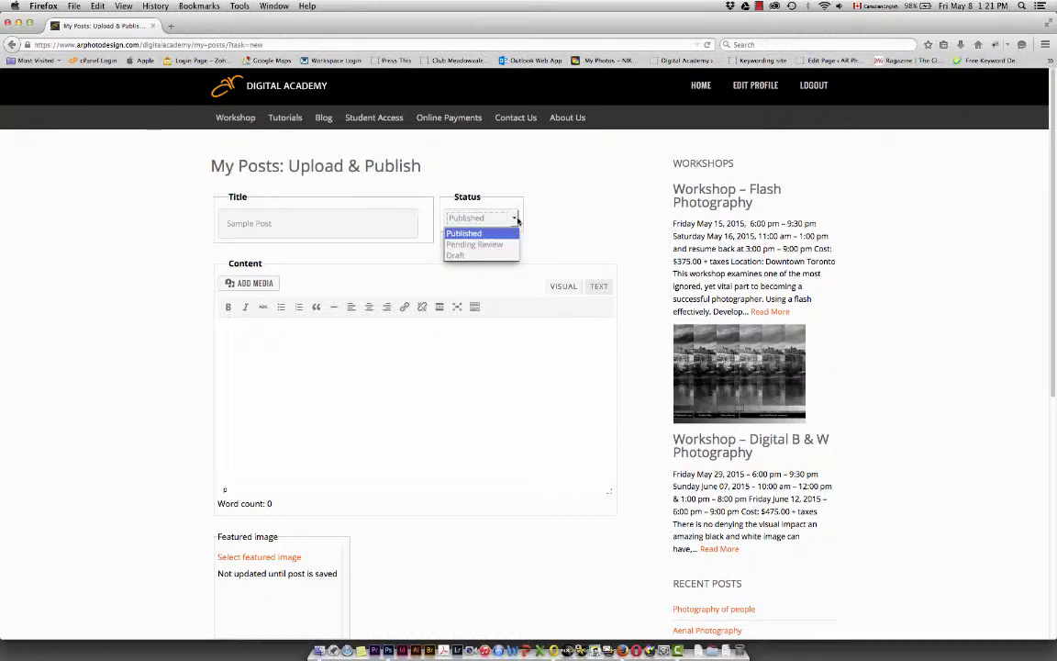
left_click(469, 257)
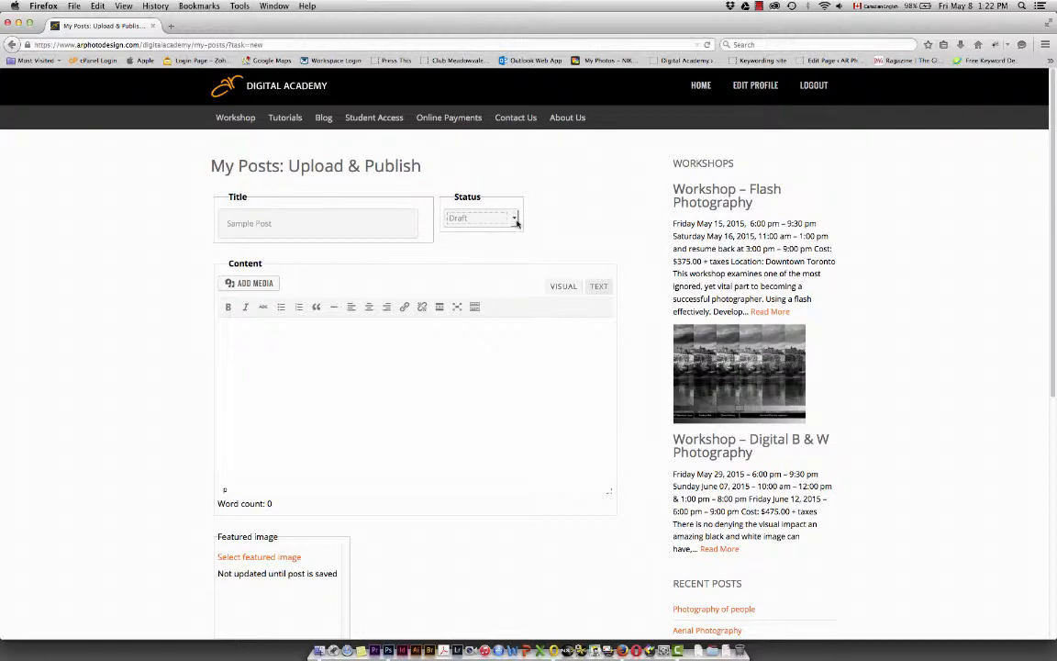
Paste the copied Lorem ipsum text into the post content and make the content editor taller
left_click(232, 323)
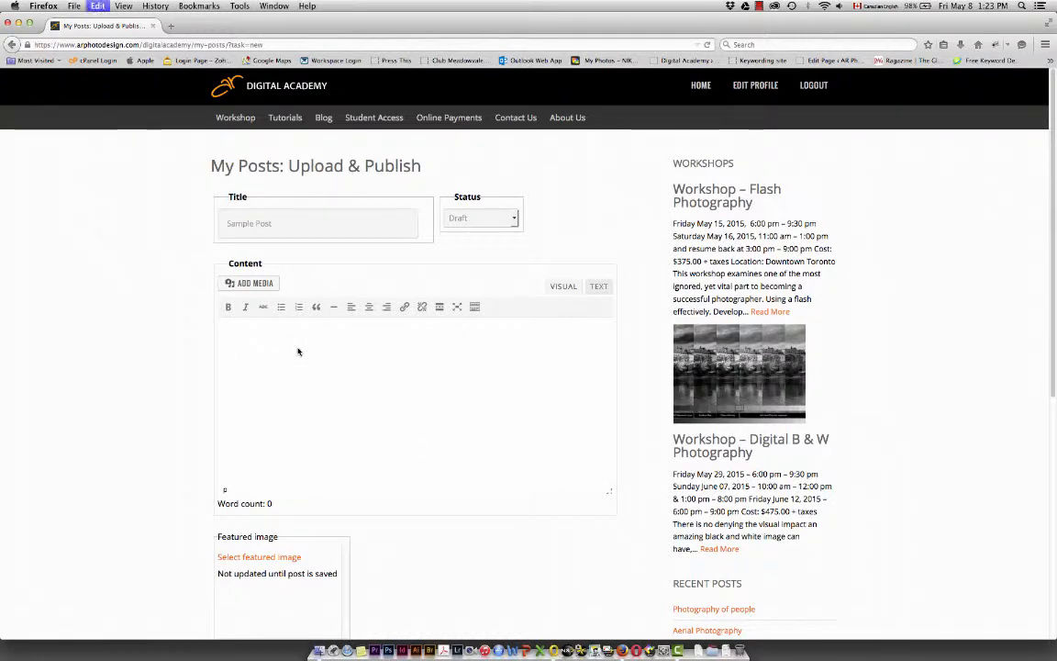
type("Lorem ipsum dolor sit amet, consectetur adipisicing elit, sed do eiusmod tempor incididunt ut labore et dolore magna aliqua. Ut enim ad minim veniam, quis nostrud exercitation ullamco laboris nisi ut aliquip ex ea commodo consequat. Duis aute irure dolor in reprehenderit in voluptate velit esse cillum dolore eu fugiat nulla pariatur. Excepteur sint occaecat cupidatat non proident, sunt in culpa qui officia deserunt mollit anim id est laborum. Sed ut perspiciatis unde omnis iste natus error sit voluptatem accusantium doloremque laudantium, totam rem aperiam, eaque ipsa quae ab illo inventore veritatis et quasi architecto beatae vitae dicta sunt explicabo. Nemo enim ipsam voluptatem quia voluptas sit aspernatur aut odit aut fugit, sed quia consequuntur magni dolores eos qui ratione voluptatem sequi nesciunt. Neque porro quisquam est, qui dolorem ipsum quia dolor sit amet, consectetur, adipisci velit, sed quia non numquam eius modi tempora incidunt ut labore et dolore magnam aliquam quaerat voluptatem.")
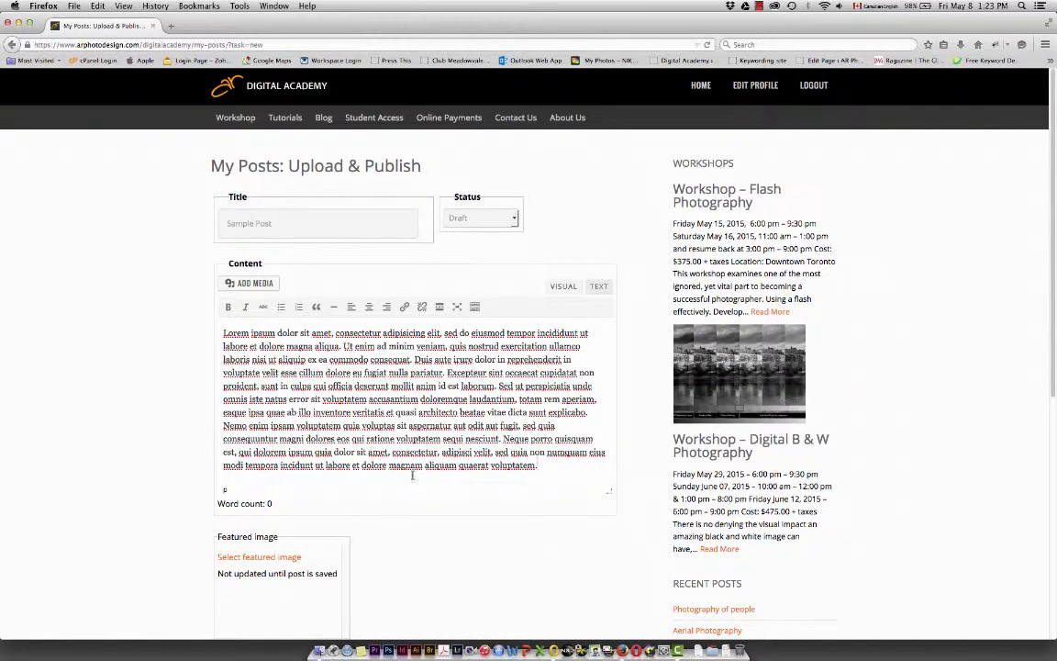
scroll(413, 474, "down", 1)
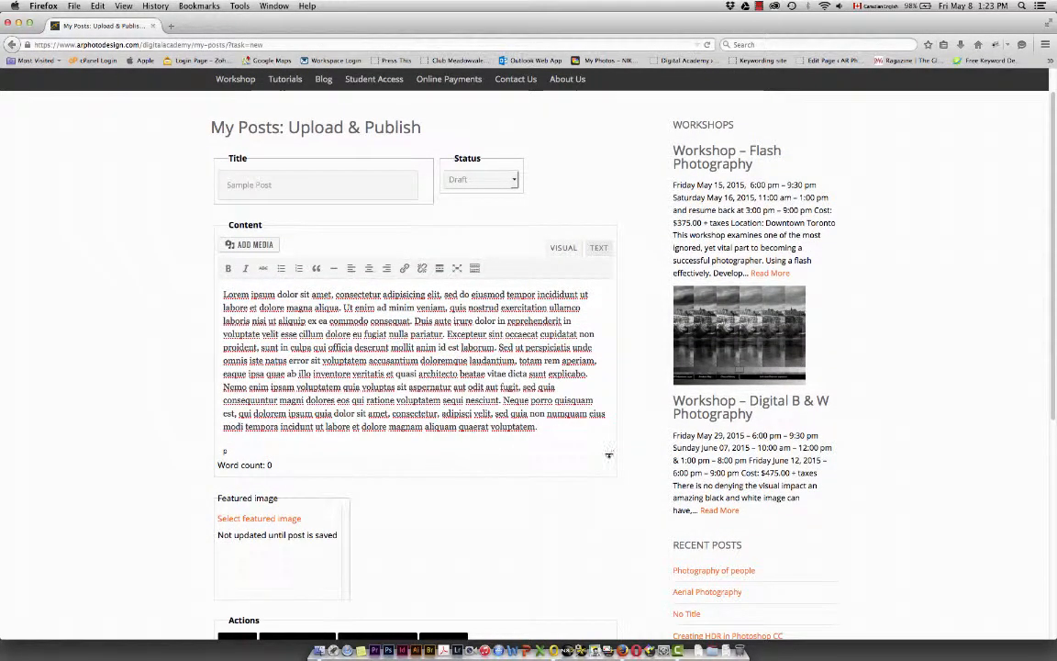
left_click_drag(609, 451, 559, 567)
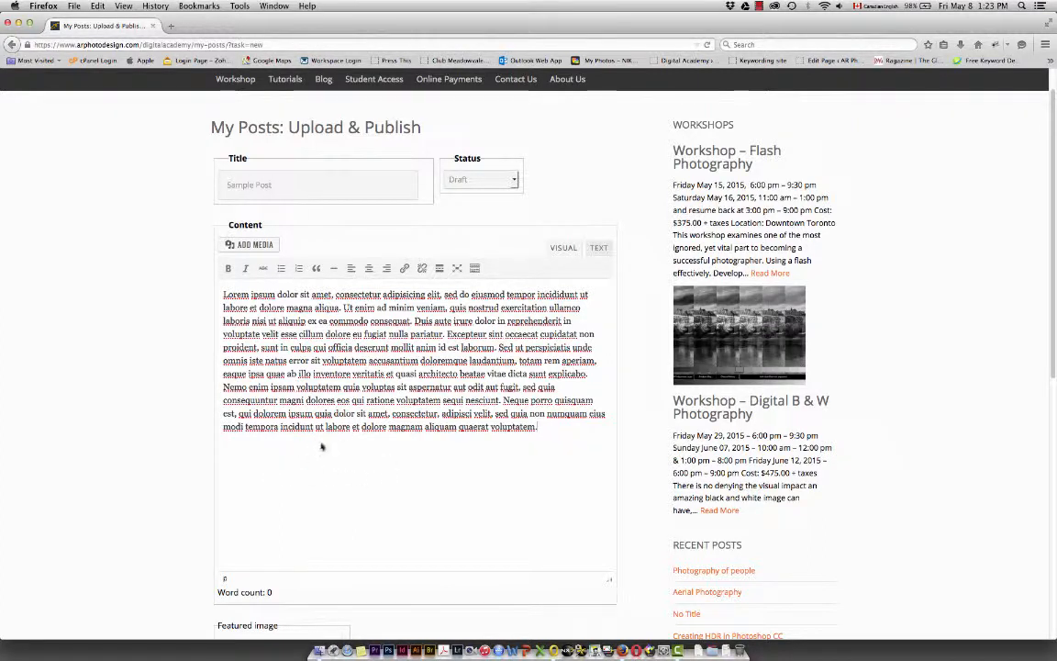
Open the media library for the post and switch to creating a gallery
left_click(251, 245)
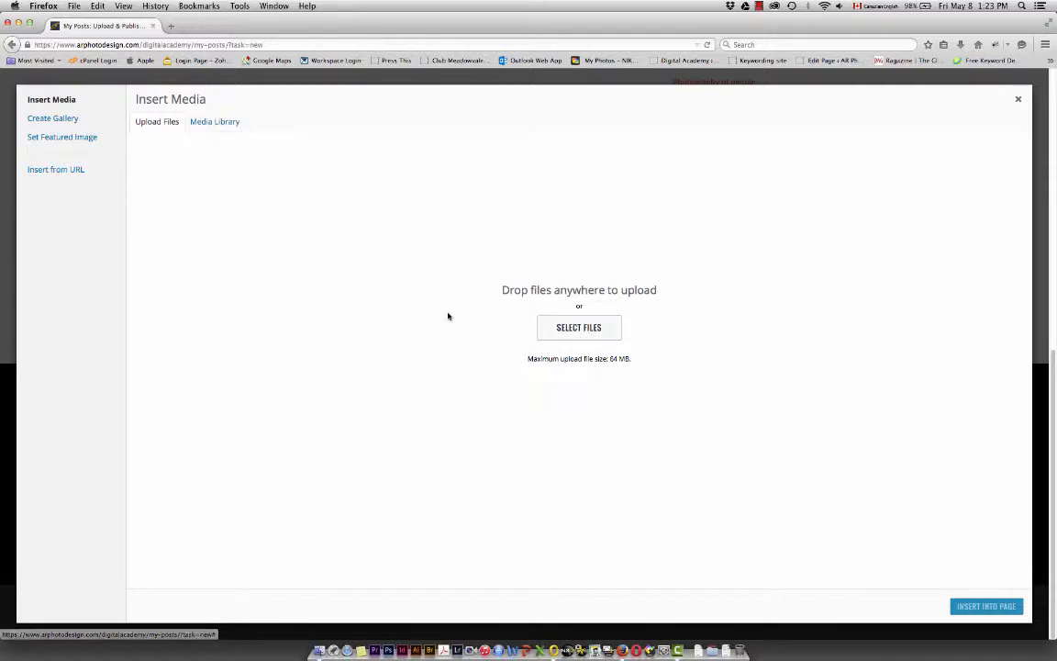
left_click(216, 123)
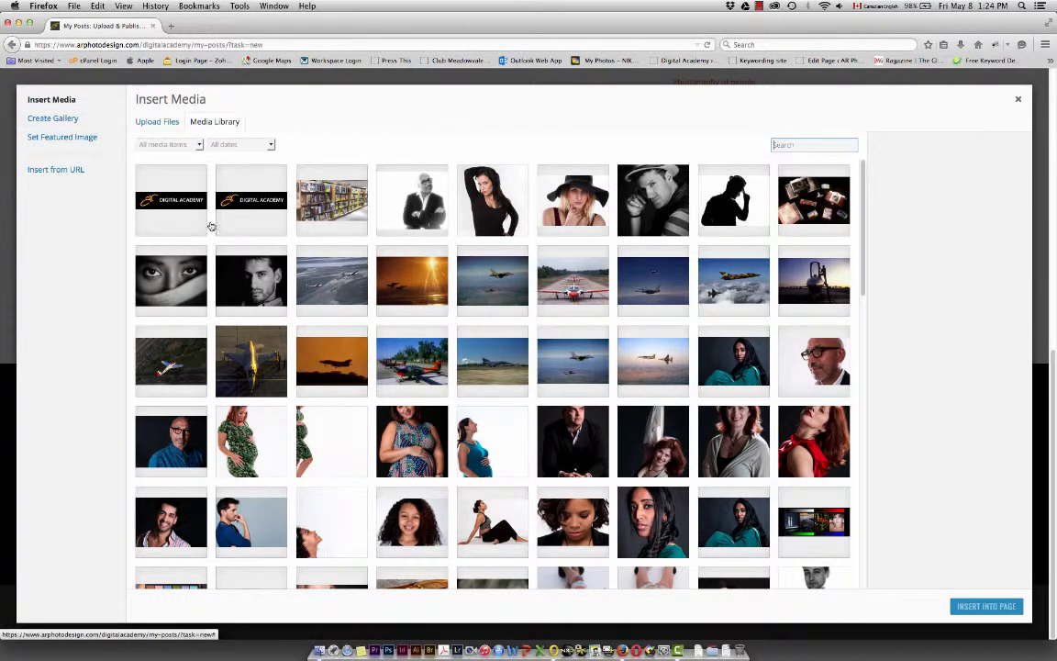
left_click(55, 119)
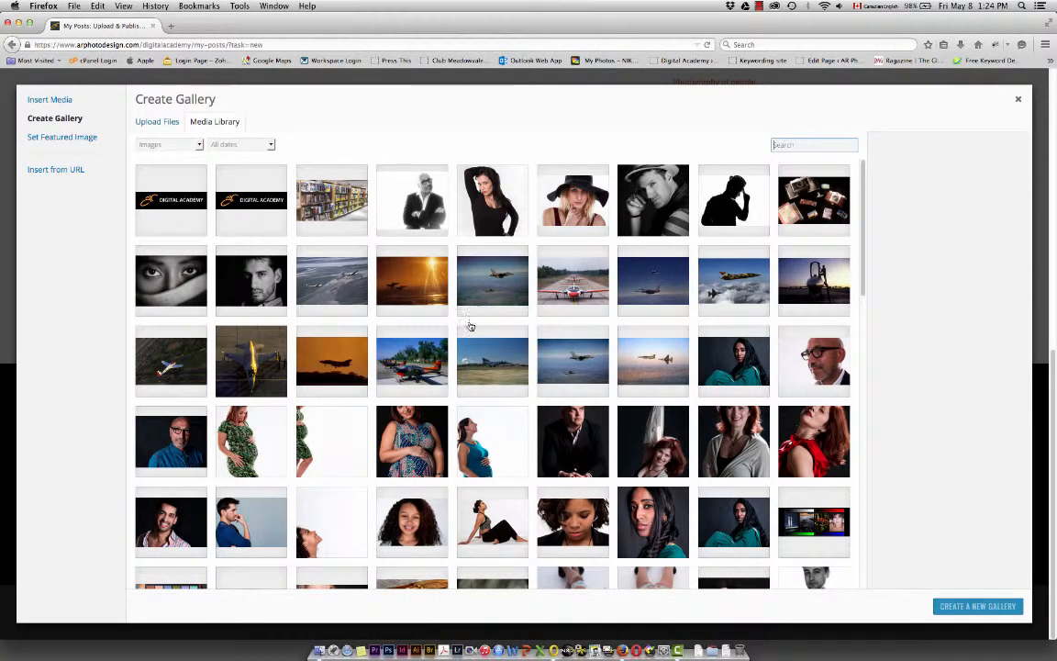
Select the red abstract, two men by the water, smiling dark-haired woman DSC_0221, spa jars and Christmas bauble images for the gallery
scroll(404, 409, "down", 3)
scroll(445, 455, "down", 5)
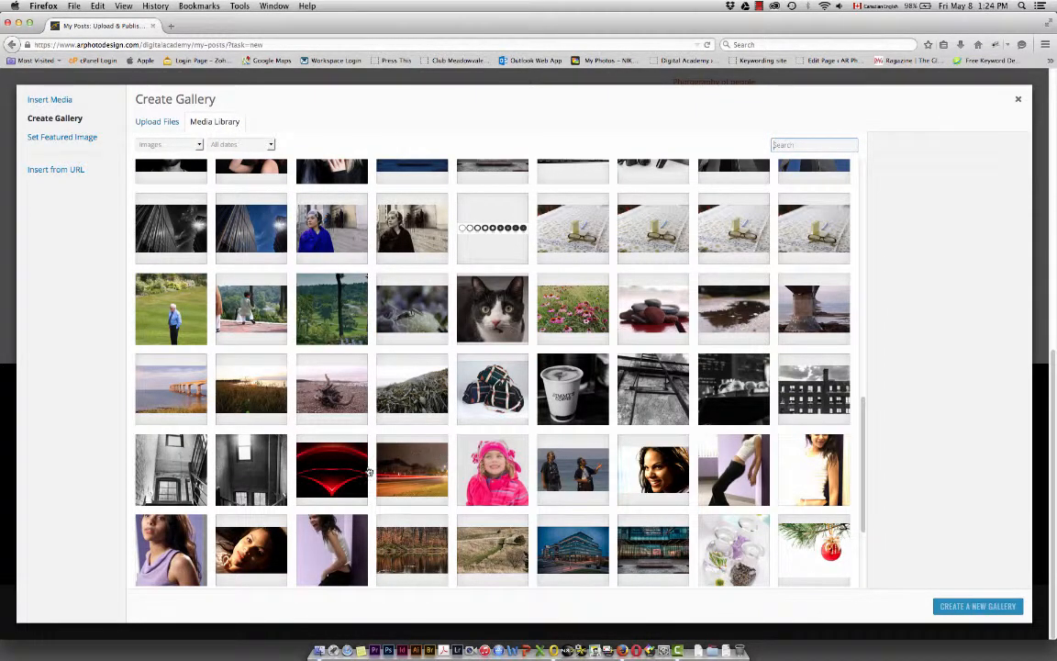
left_click(306, 440)
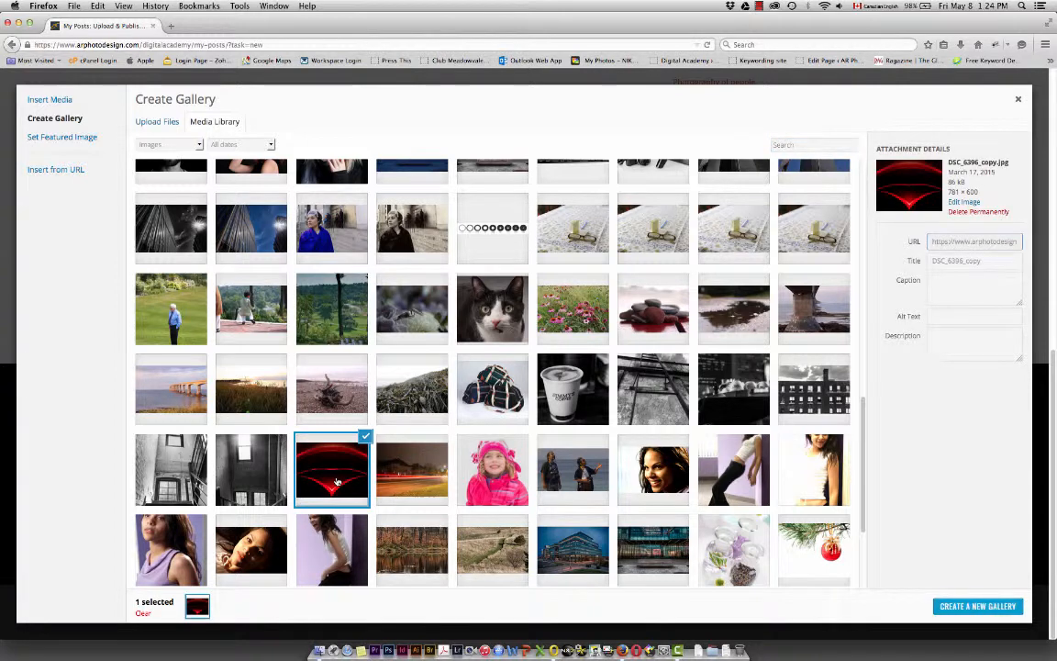
left_click(587, 475)
left_click(655, 468)
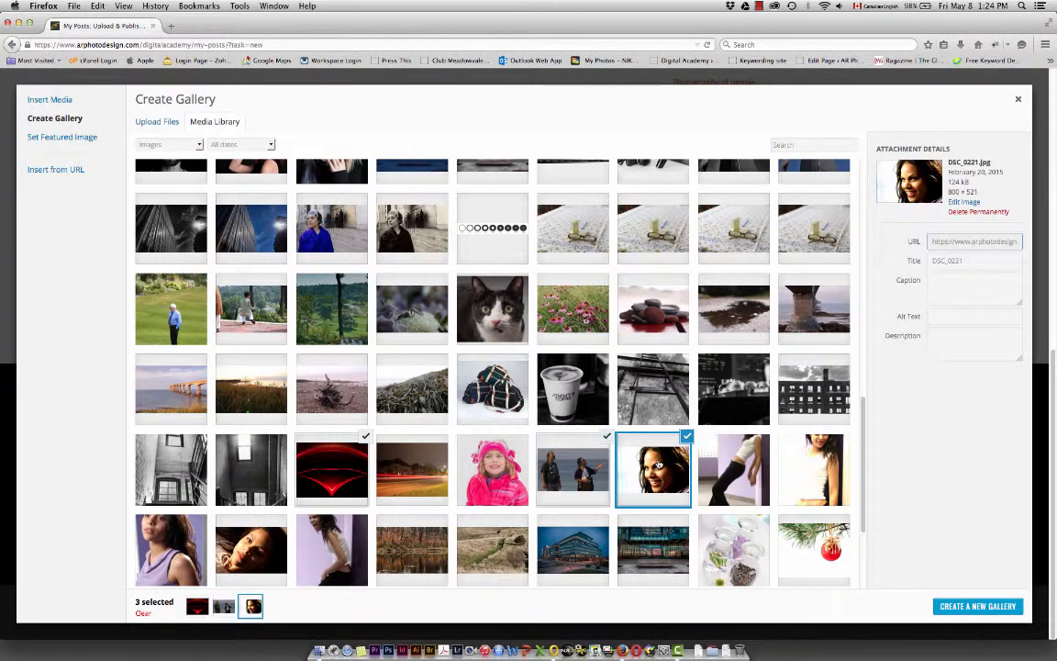
left_click(734, 548)
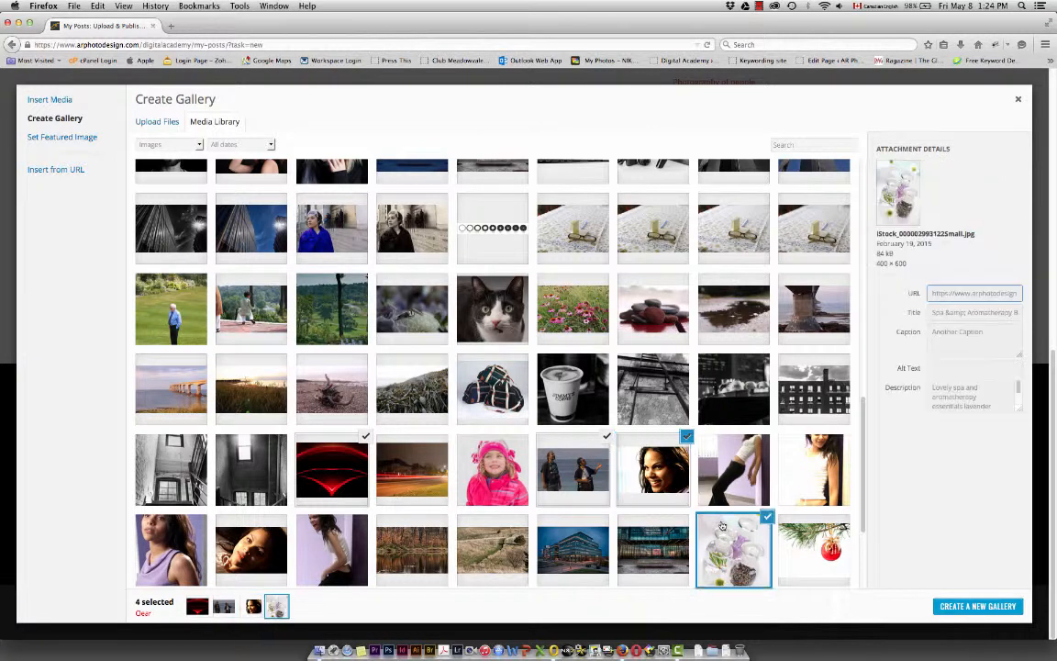
left_click(809, 547)
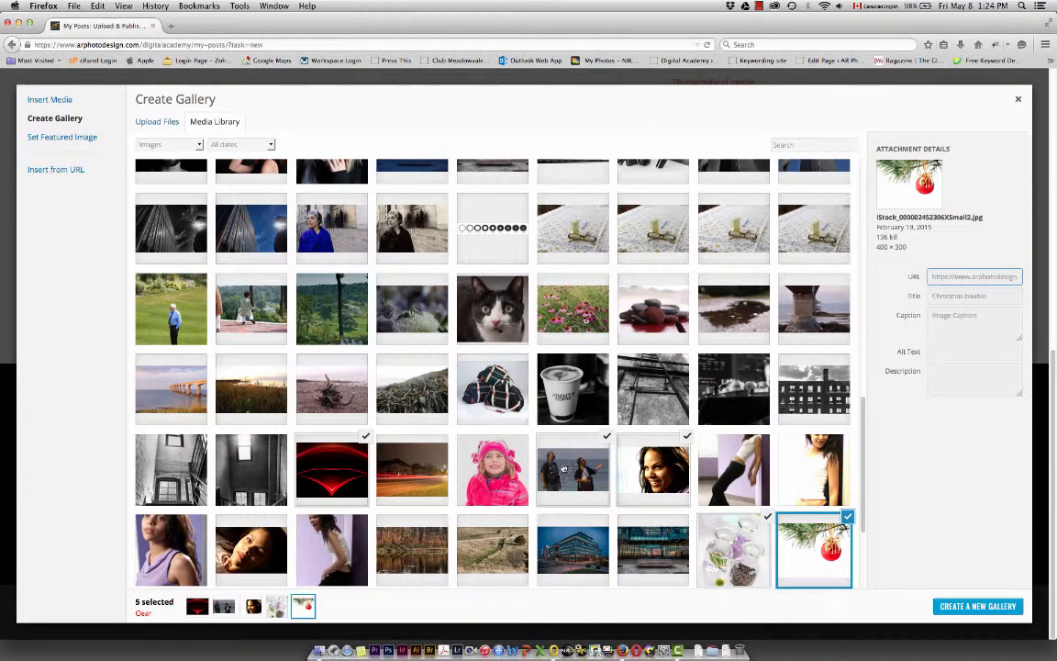
Add the wine bottles, Abstract Corus, roses and man-with-baby images to the selection, and create a new gallery from it
scroll(445, 484, "down", 2)
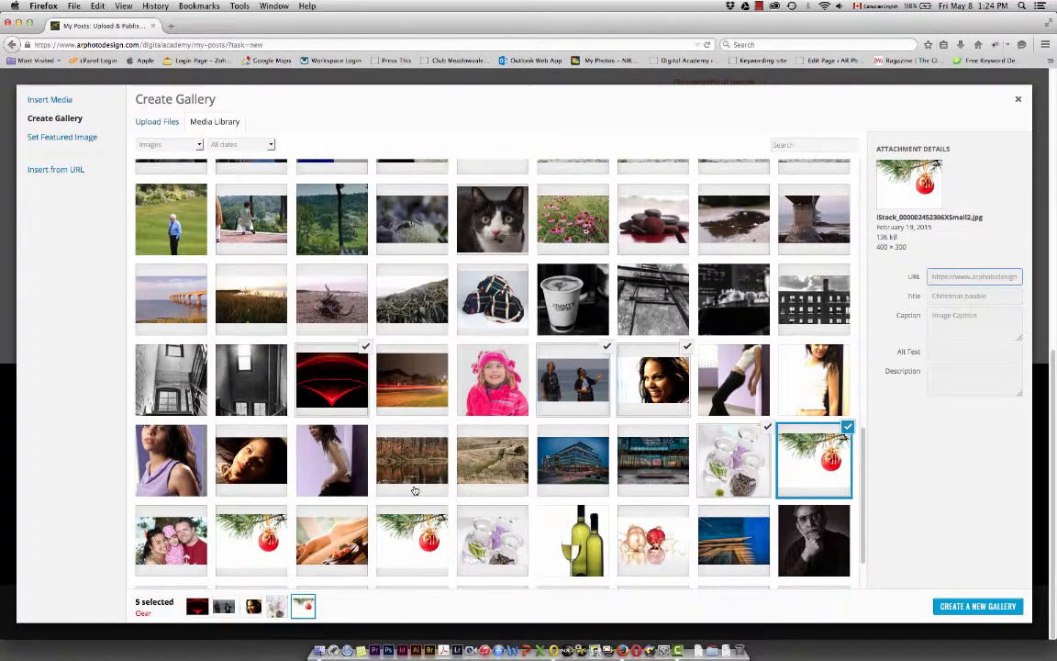
left_click(571, 542)
left_click(712, 550)
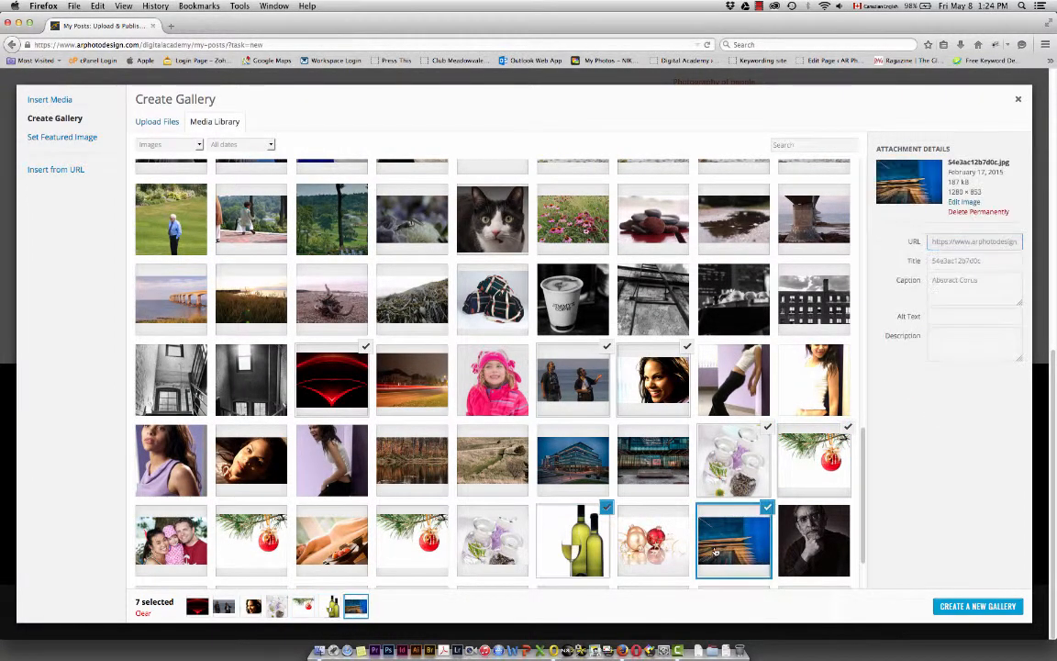
scroll(697, 556, "down", 2)
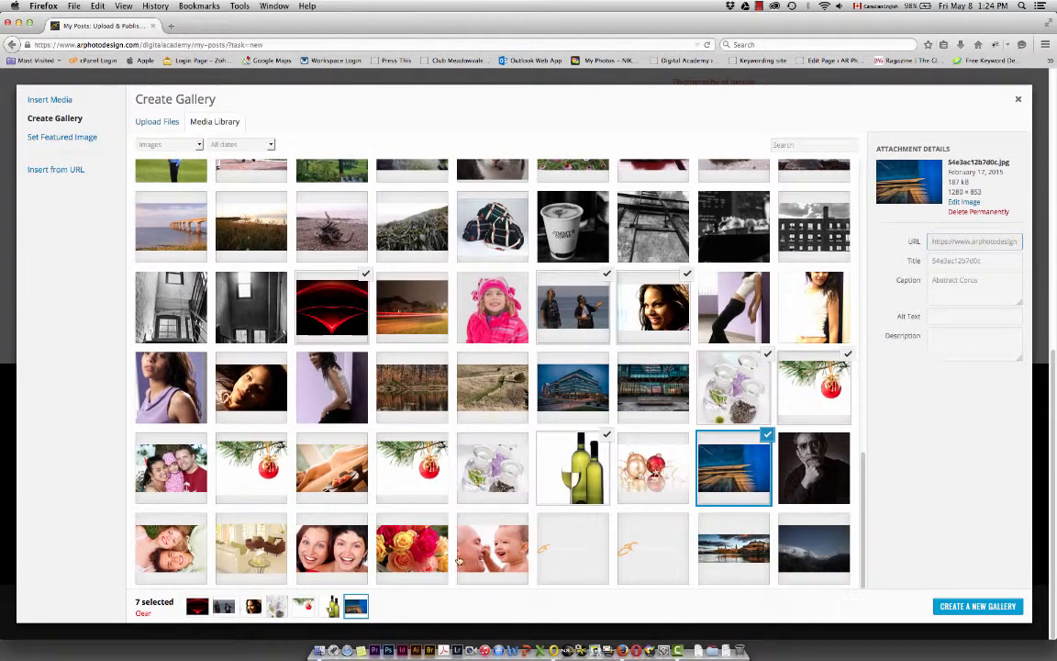
left_click(413, 546)
left_click(496, 561)
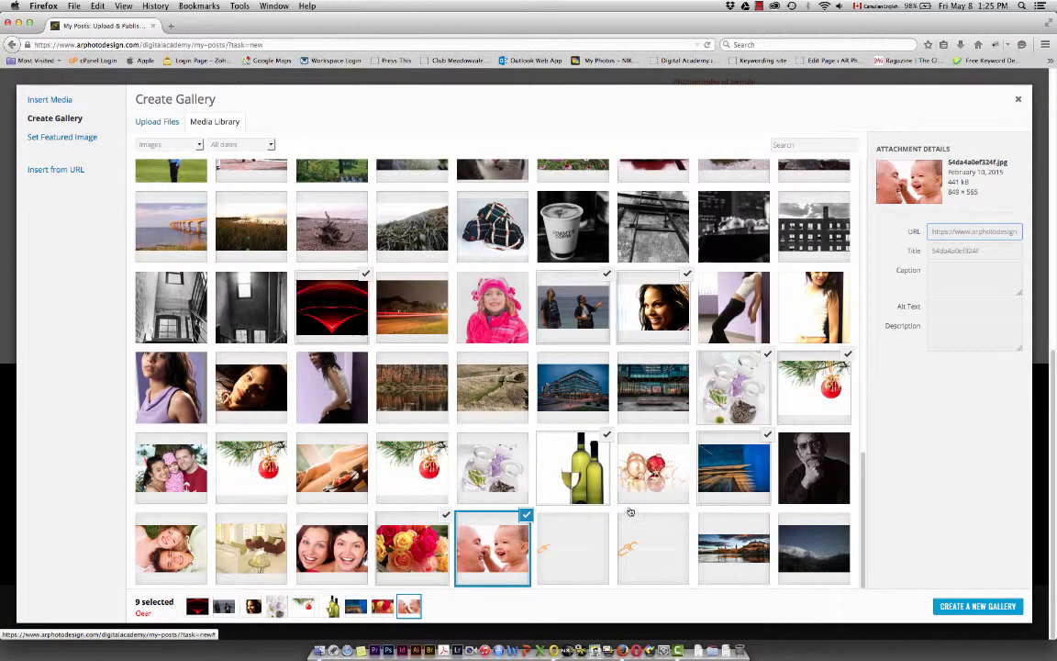
left_click(978, 607)
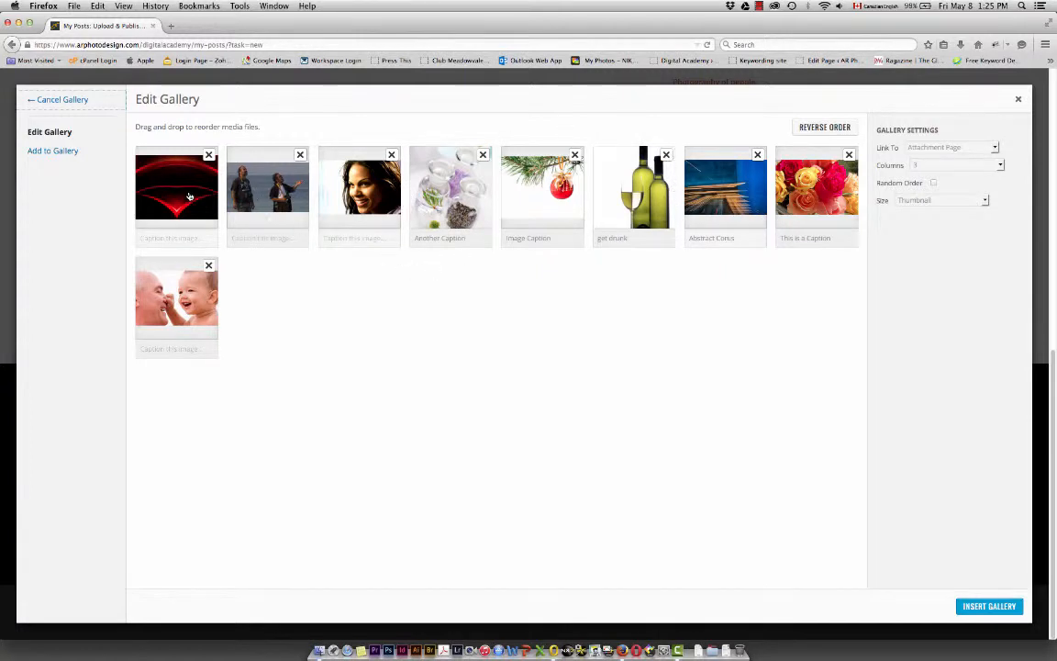
Reorder the gallery by moving the red abstract image from first to third place
left_click_drag(161, 193, 401, 200)
mouse_move(401, 199)
left_mouse_down()
mouse_move(445, 199)
mouse_move(417, 188)
left_mouse_up()
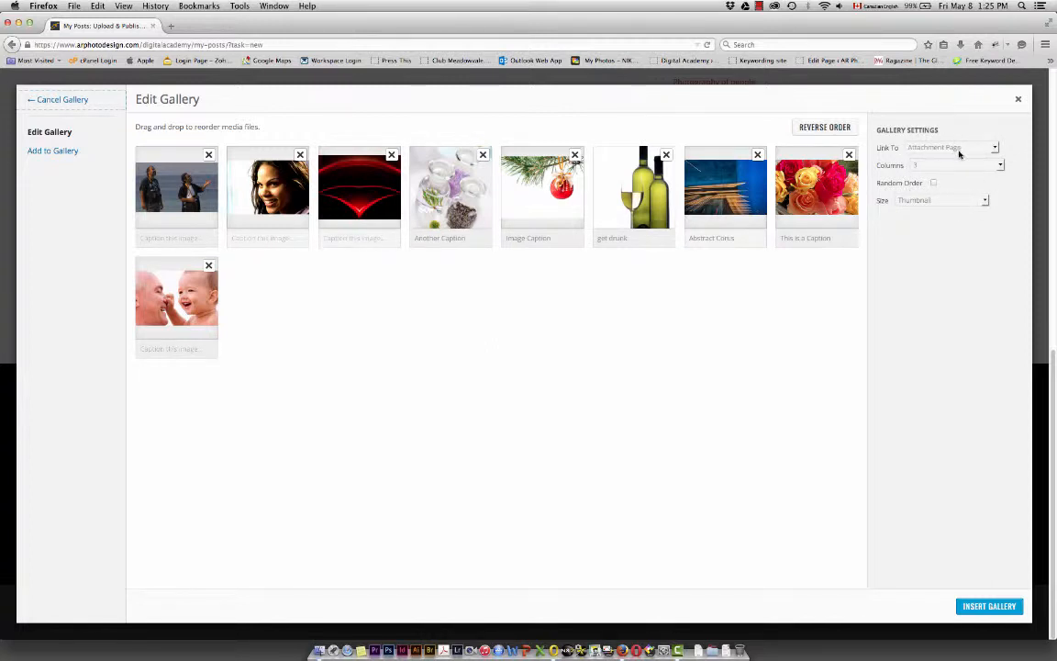
Keep the gallery at 3 columns and Thumbnail size, and insert it below the text in the post
left_click(1002, 166)
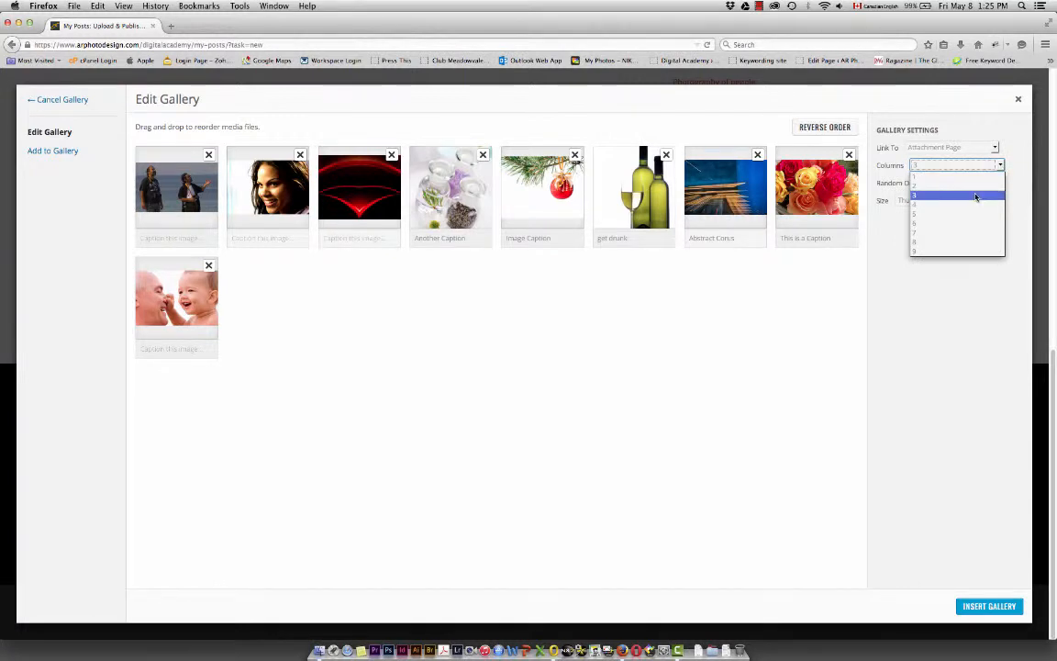
left_click(1025, 184)
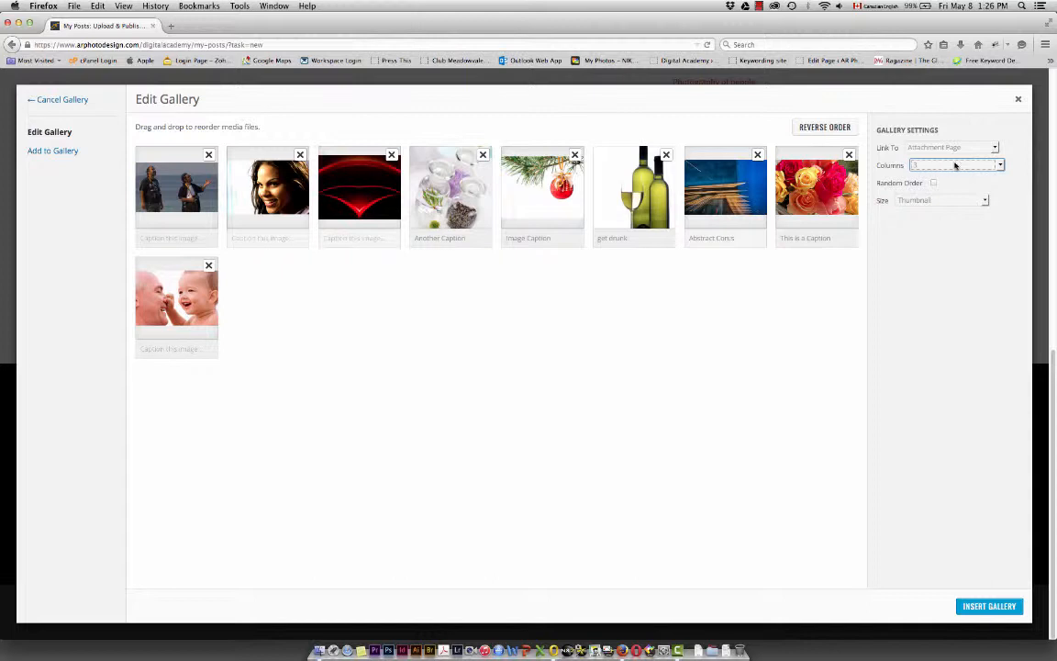
left_click(985, 202)
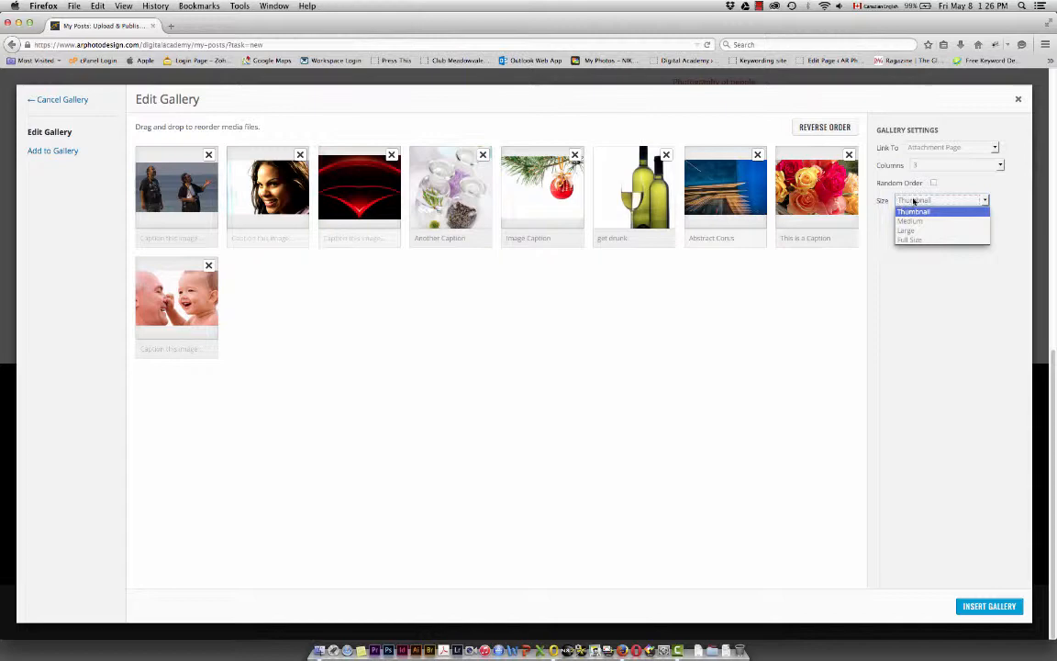
left_click(1013, 201)
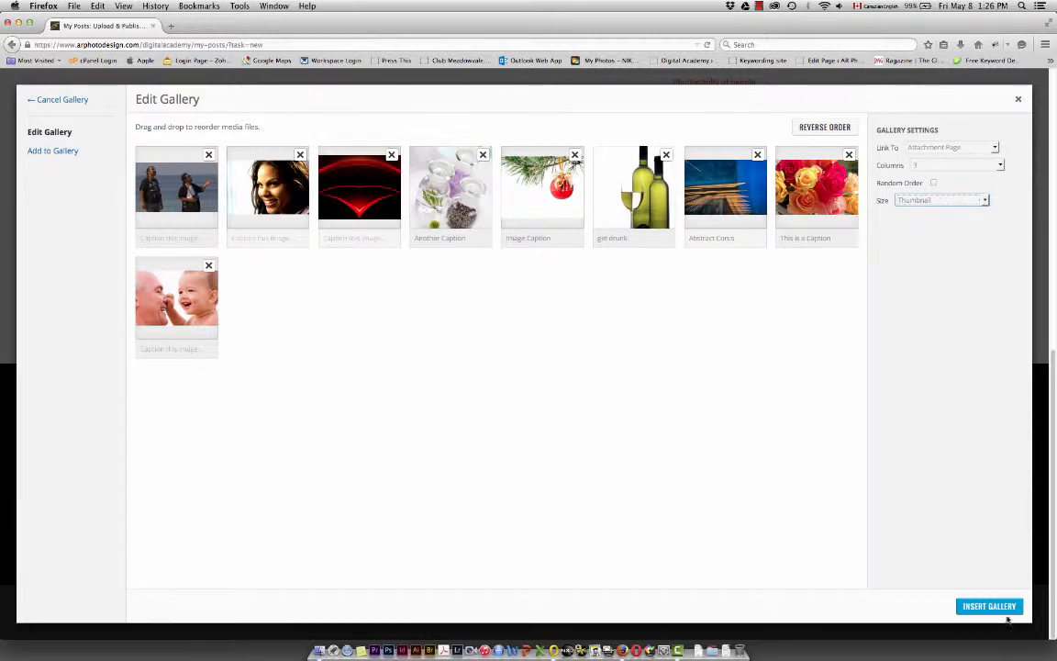
left_click(1003, 607)
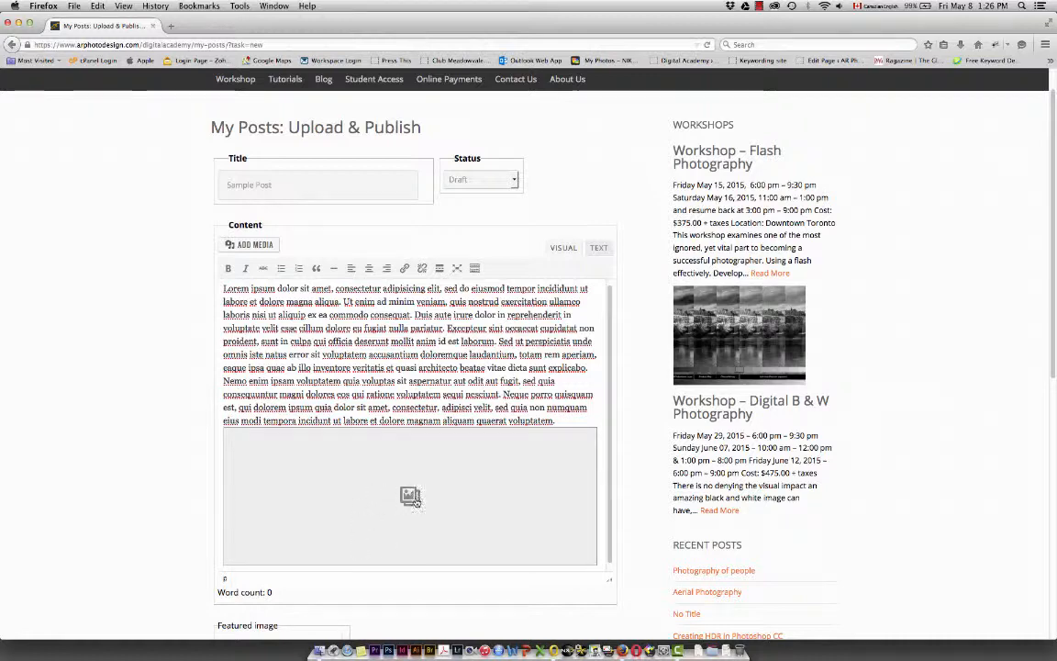
scroll(414, 503, "down", 1)
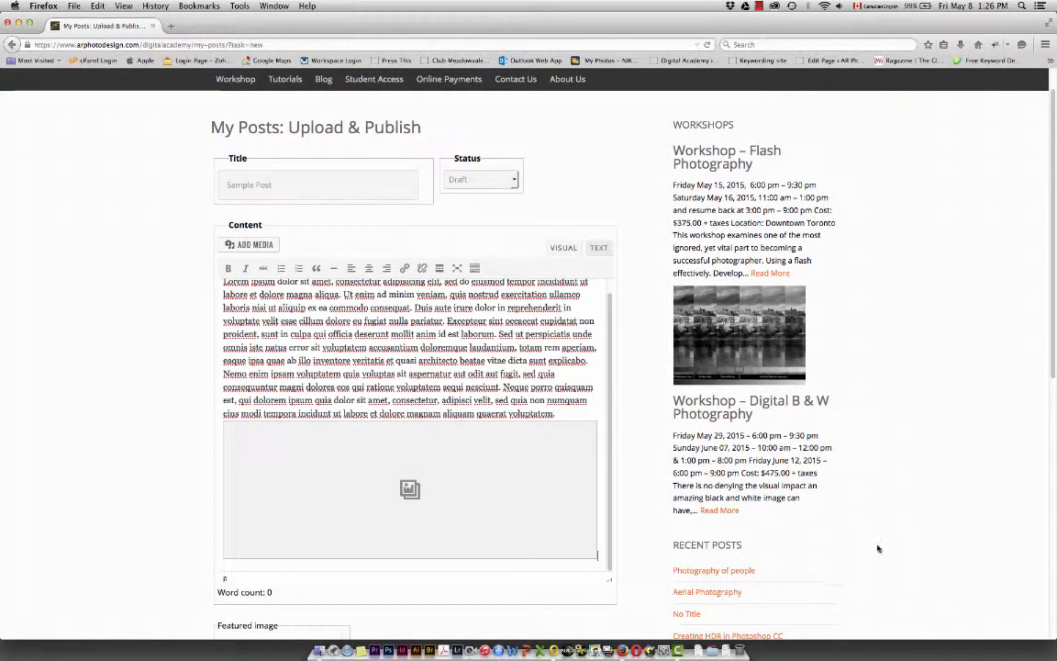
scroll(878, 549, "down", 5)
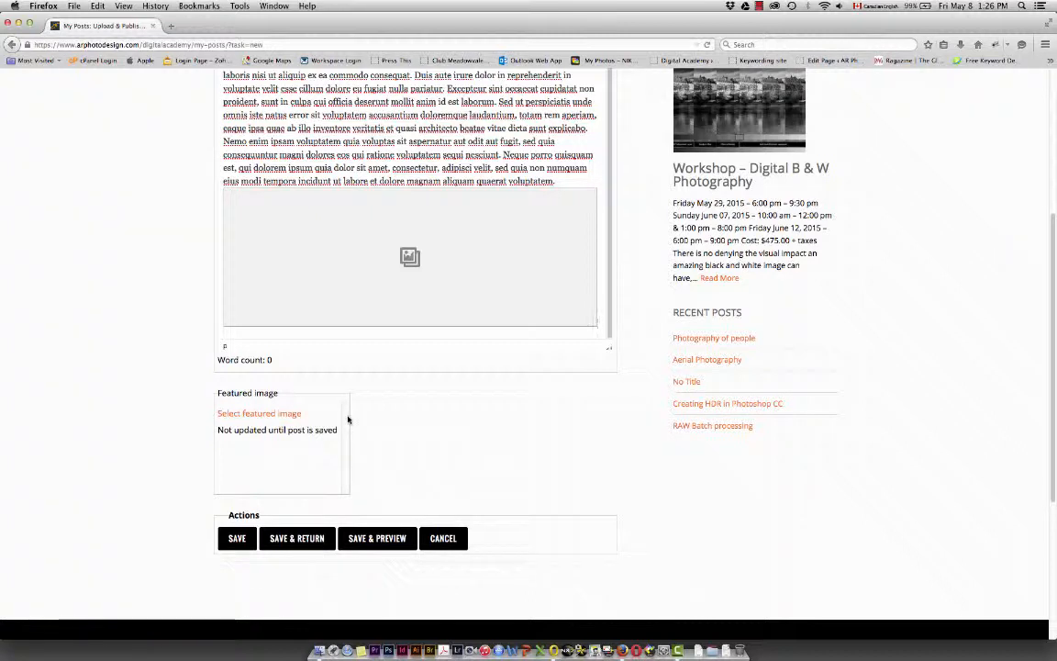
Open the media library for choosing the post's featured image, and filter its images to January 2015
left_click(259, 414)
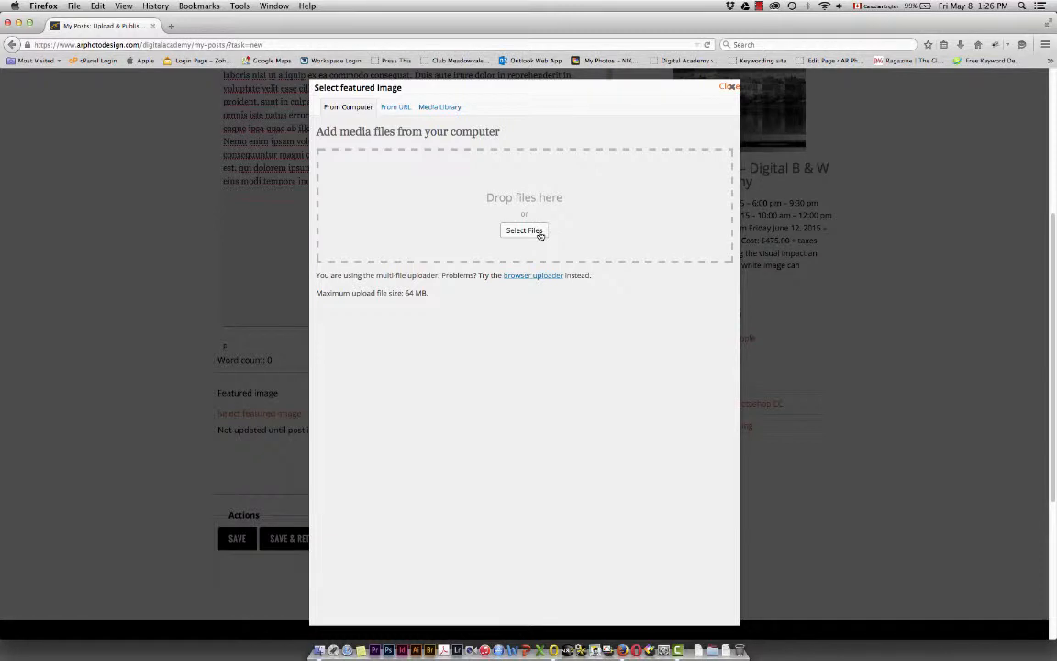
left_click(439, 109)
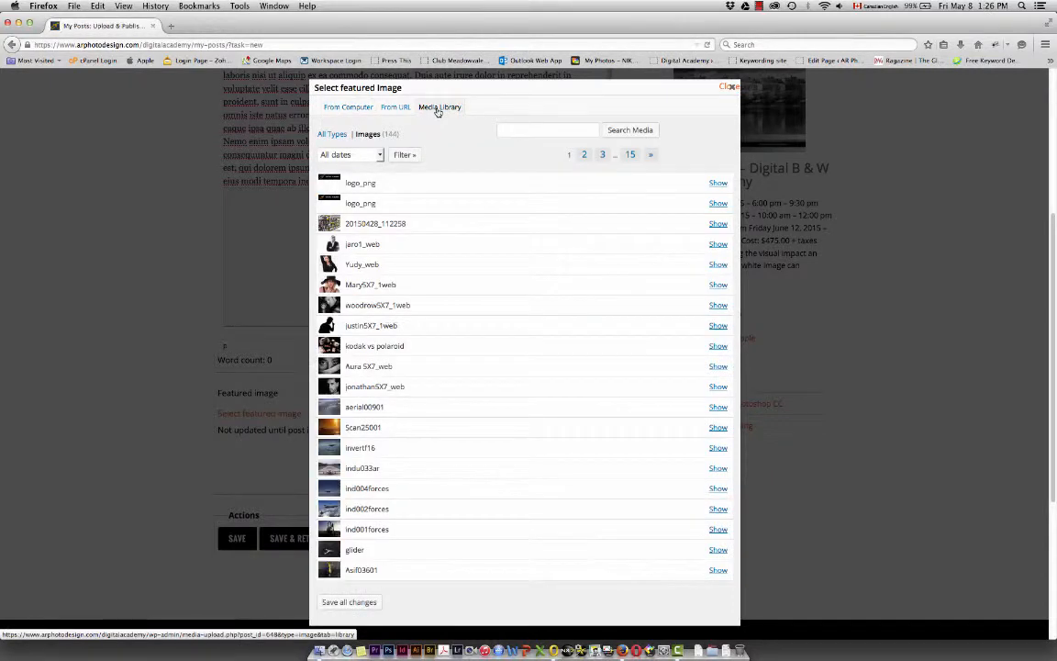
scroll(478, 463, "down", 5)
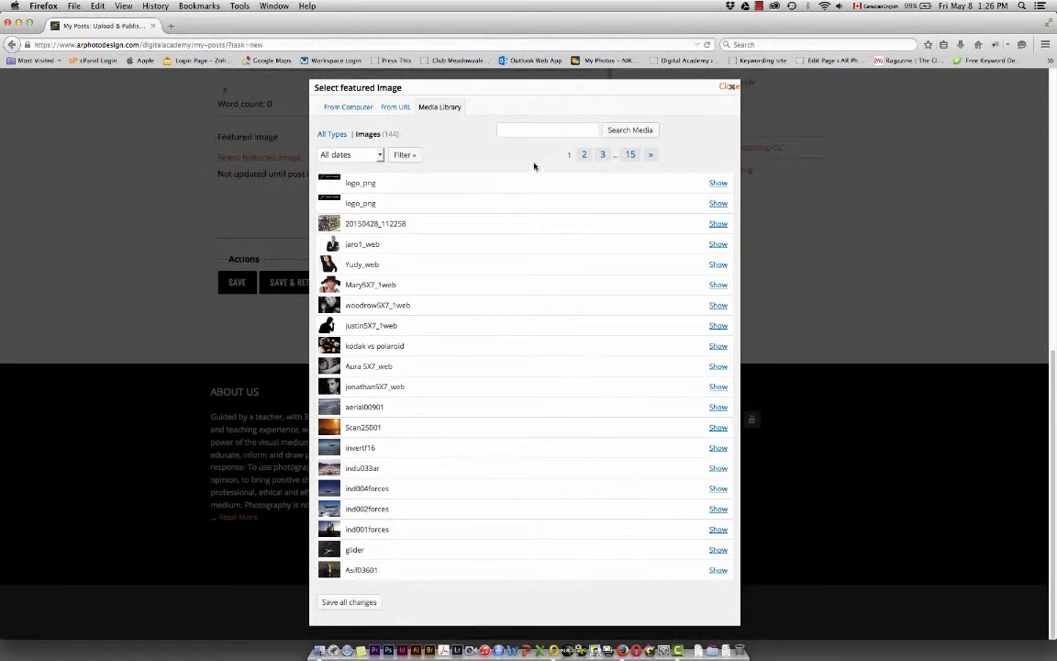
left_click(585, 156)
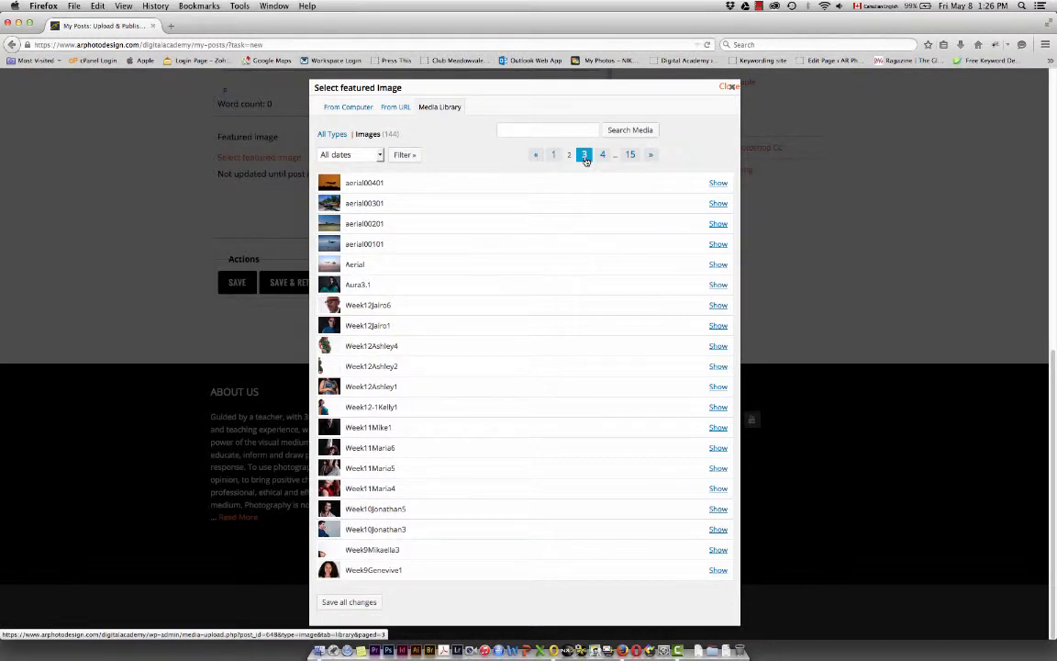
left_click(631, 156)
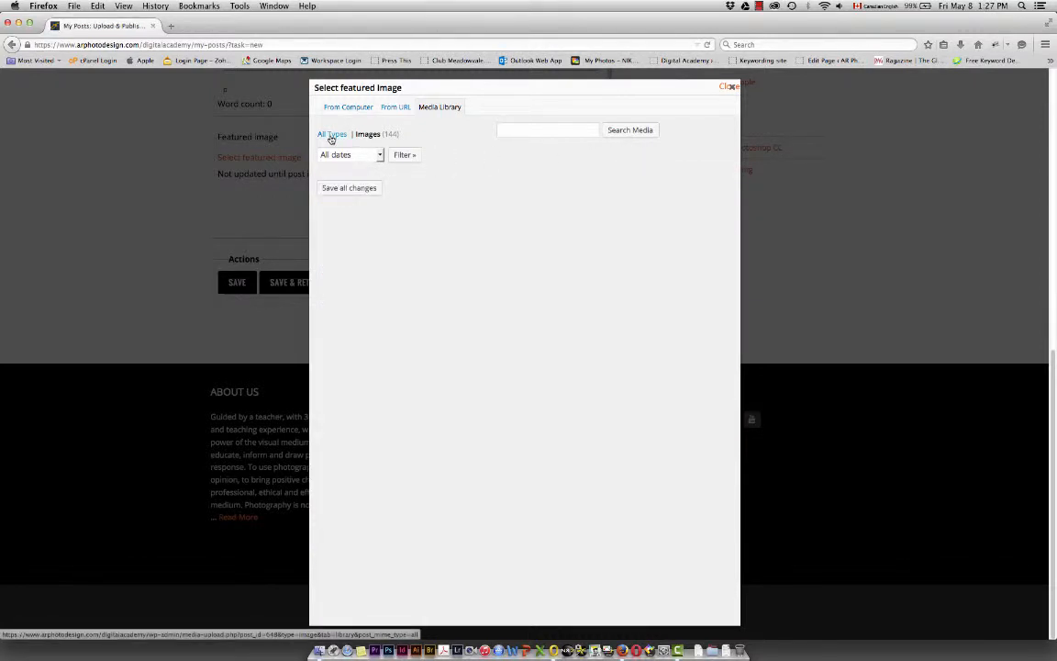
left_click(380, 157)
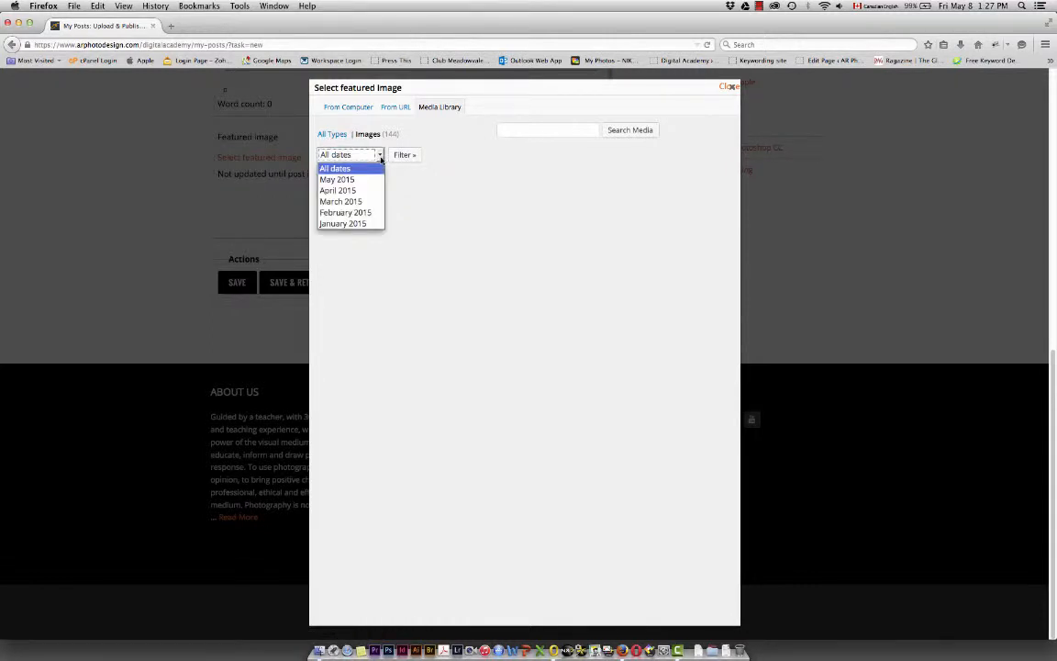
left_click(357, 224)
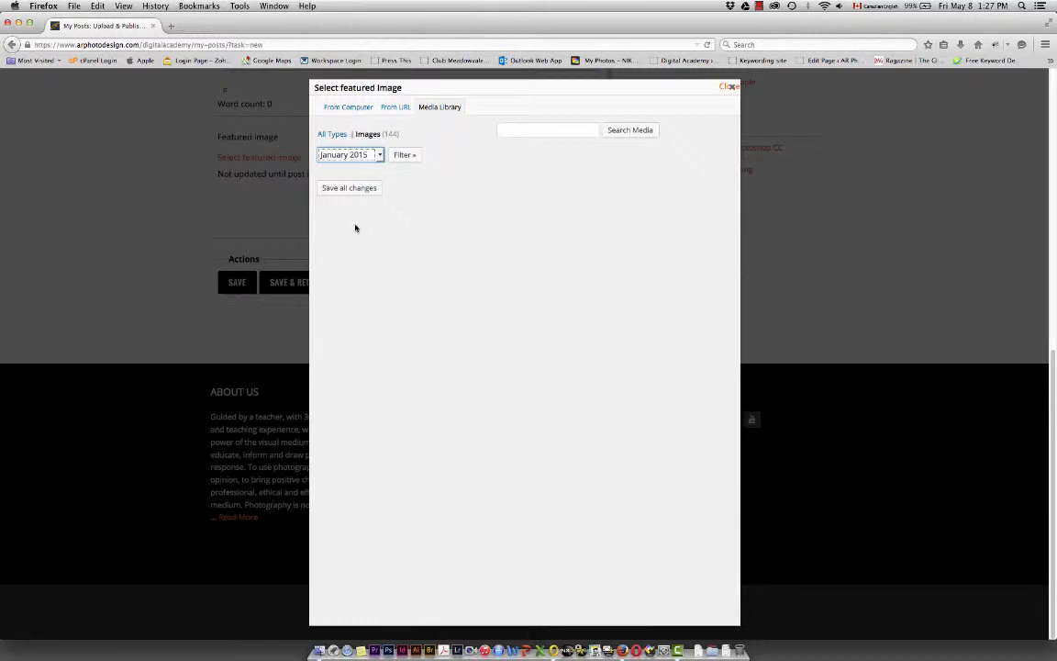
left_click(403, 156)
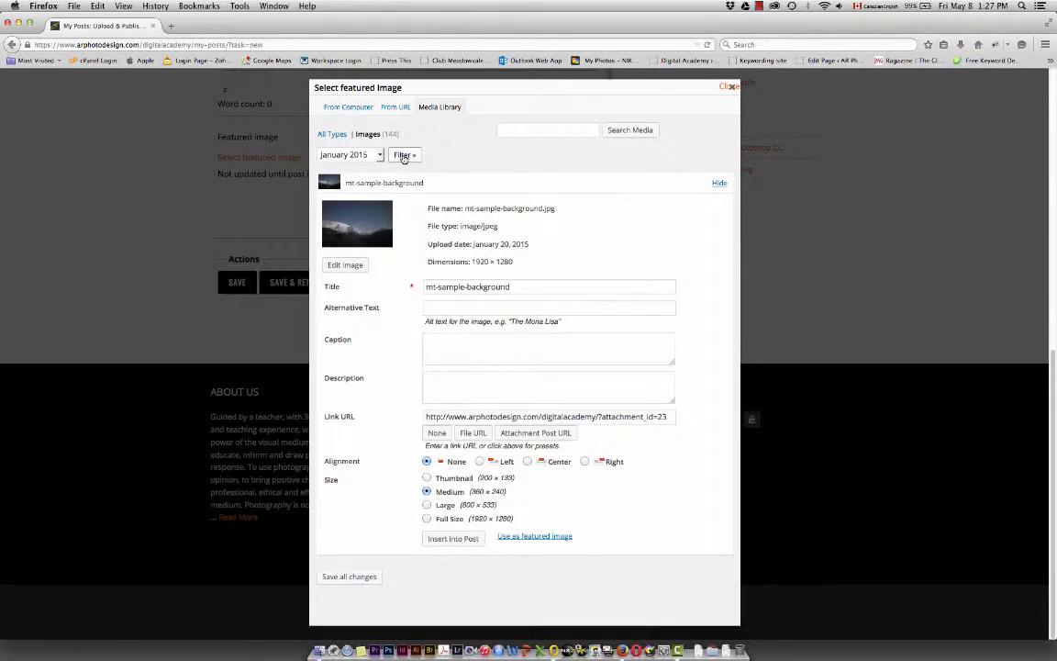
Use mt-sample-background as the post's featured image, save all changes in the media library, and close it
left_click(358, 225)
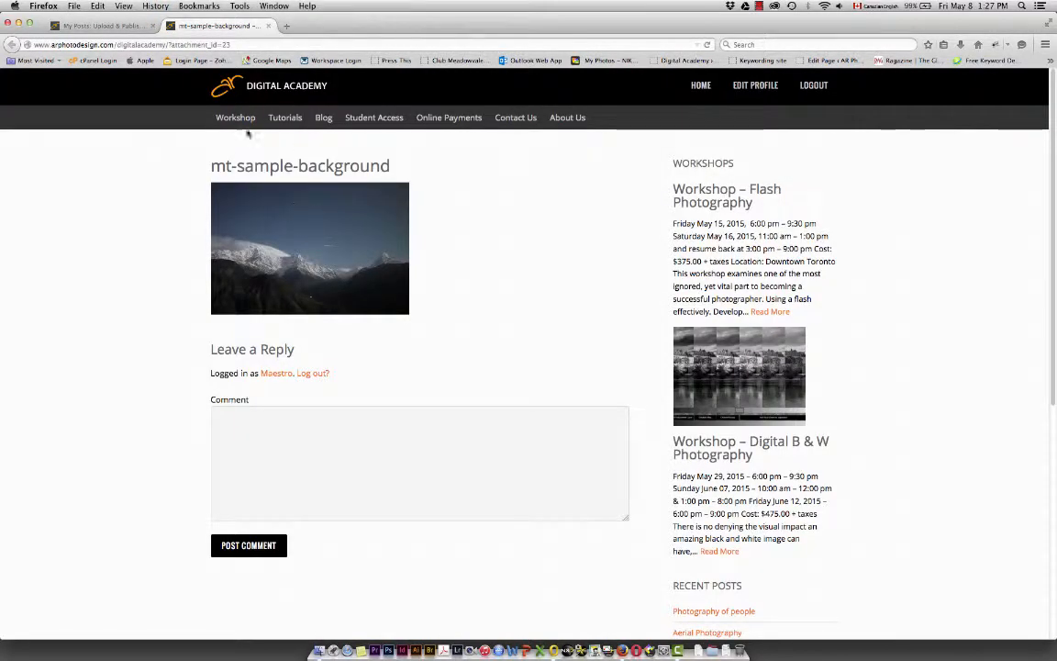
left_click(263, 26)
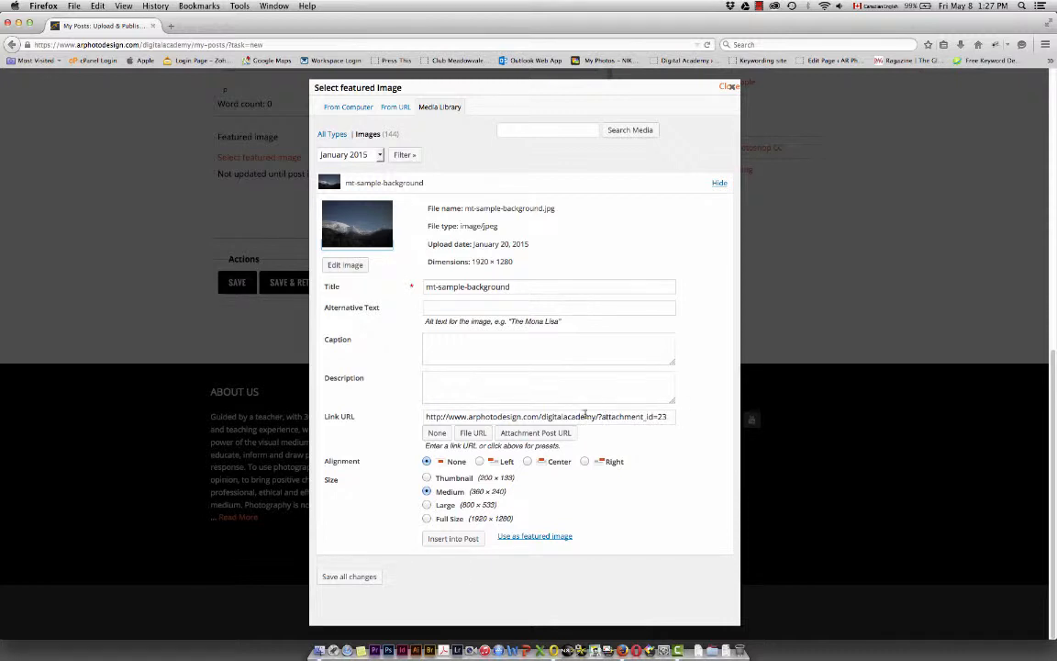
left_click(437, 306)
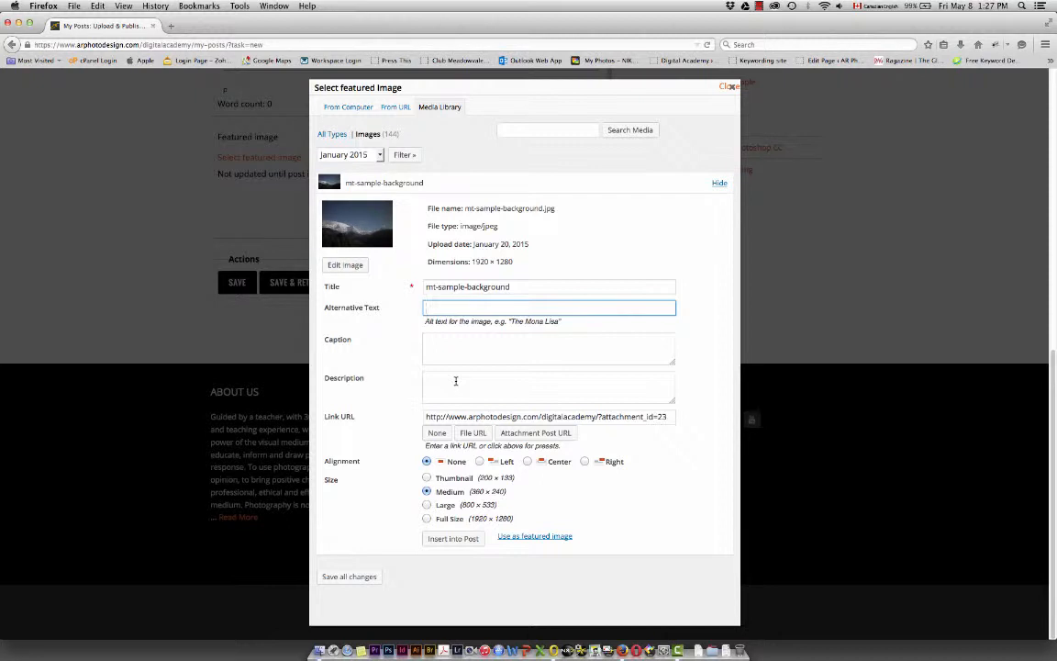
left_click(534, 538)
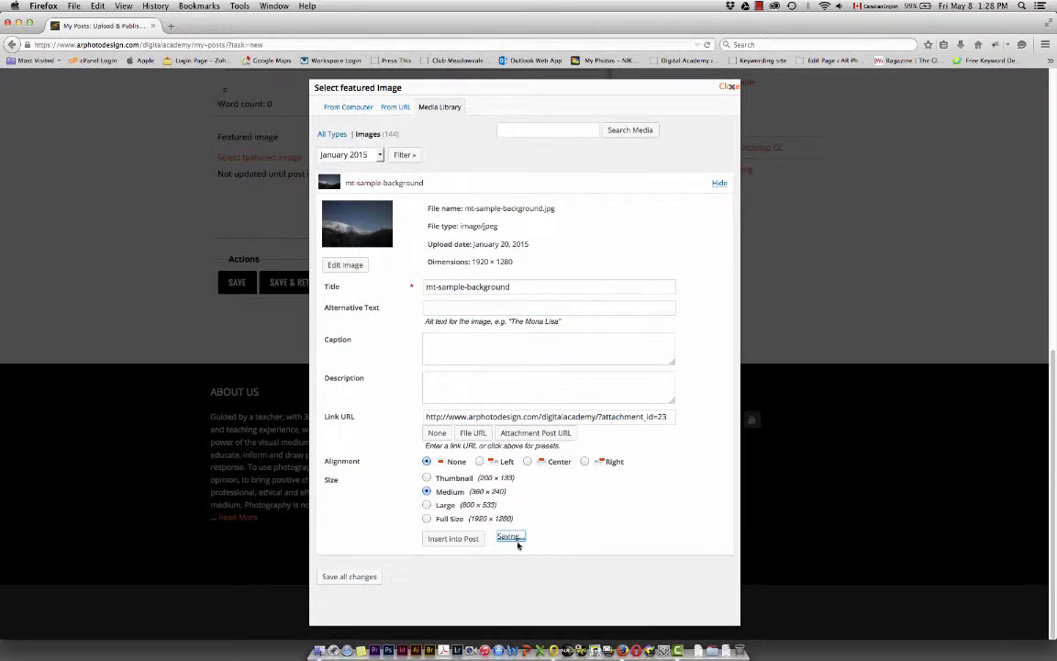
left_click(361, 579)
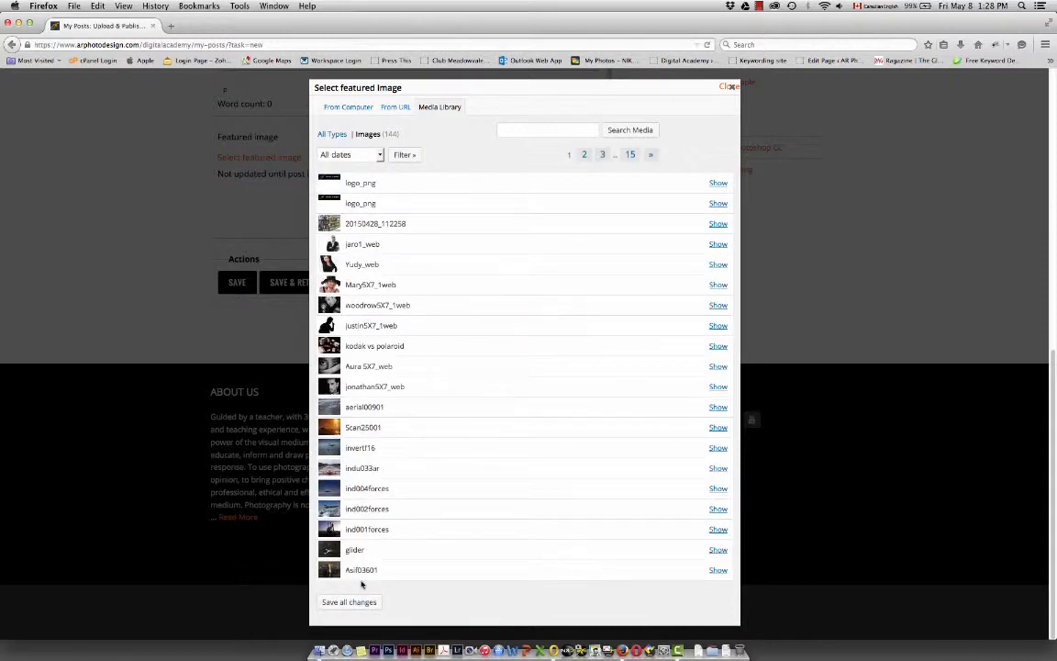
left_click(730, 85)
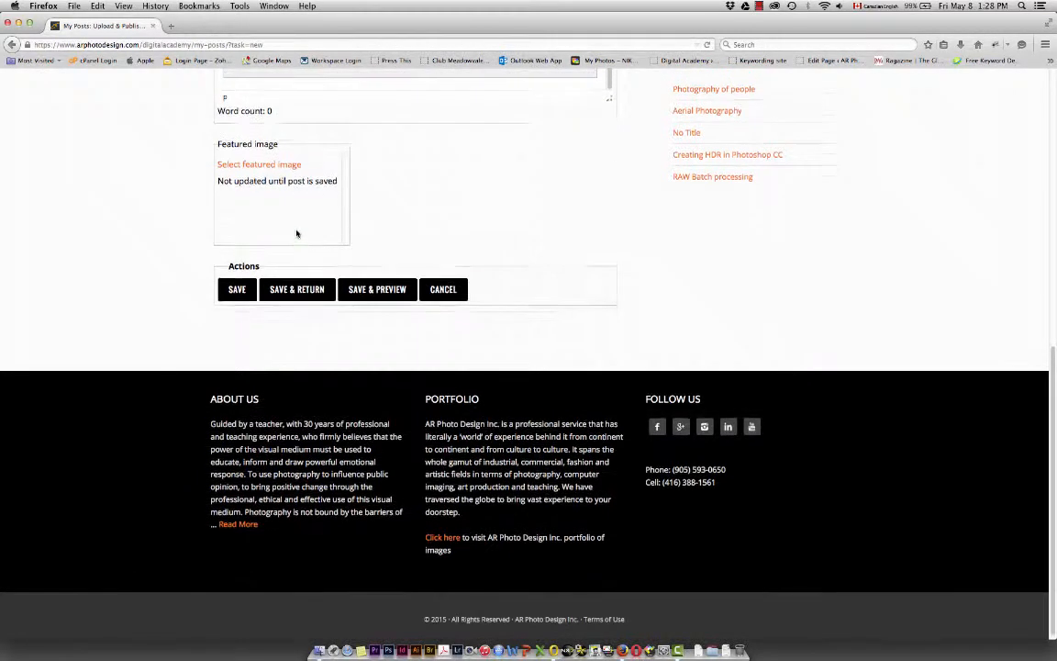
Save the post with a preview, and look through the previewed text and gallery
scroll(296, 230, "up", 1)
scroll(295, 231, "up", 3)
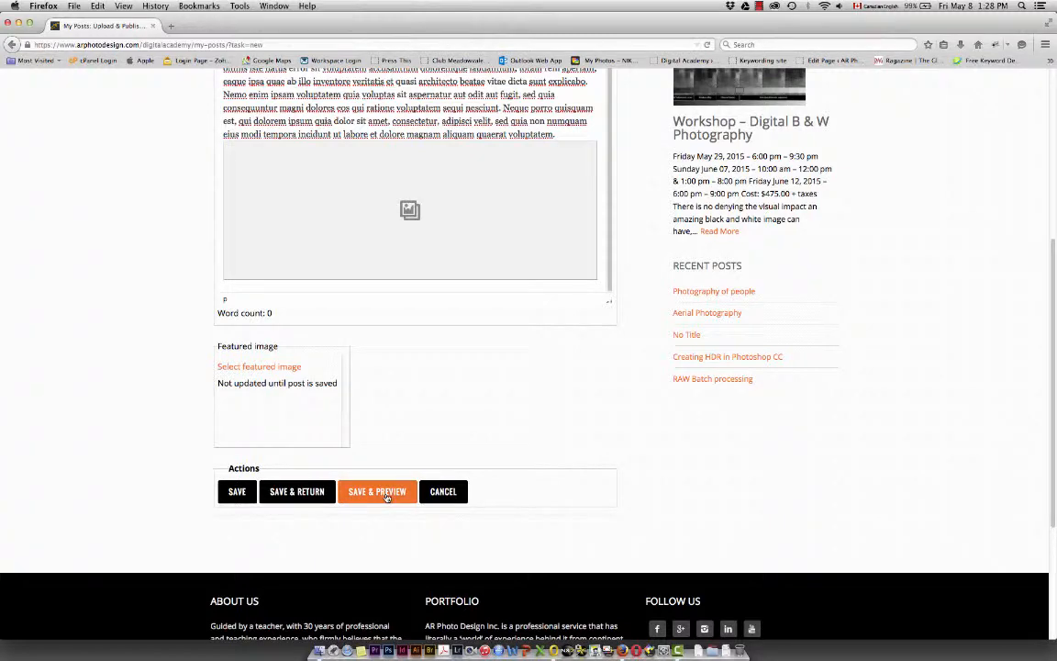
left_click(387, 495)
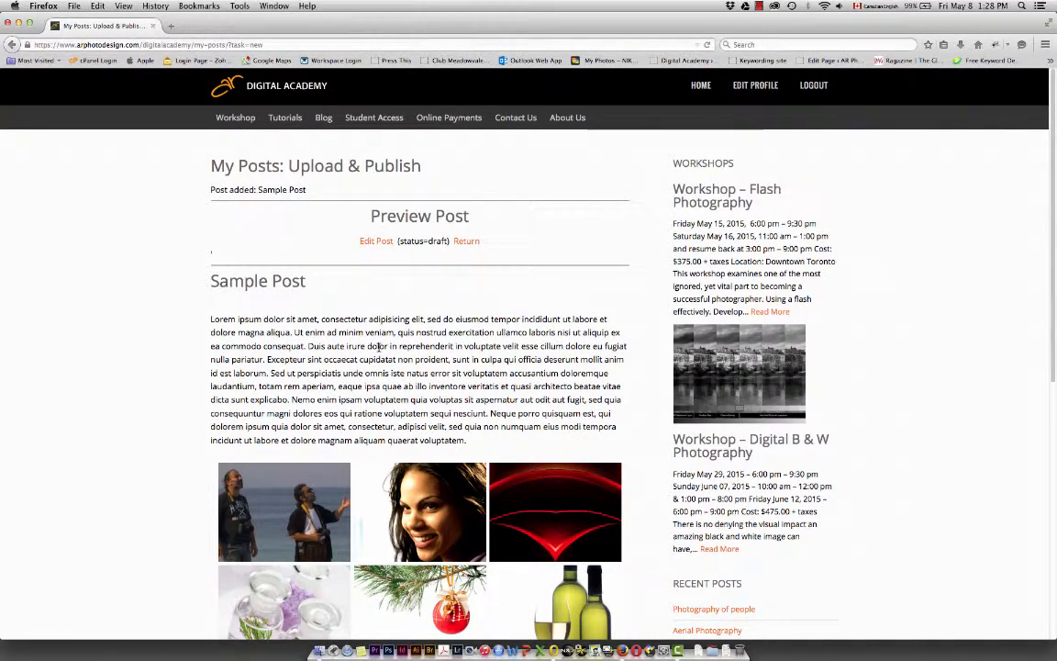
scroll(378, 347, "down", 1)
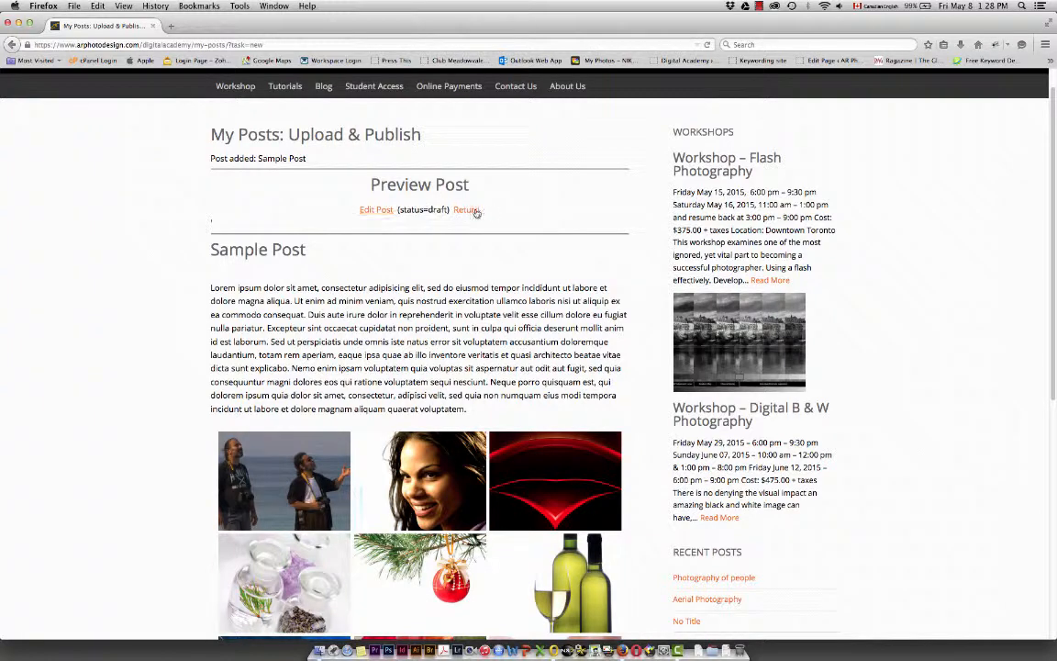
scroll(275, 165, "down", 3)
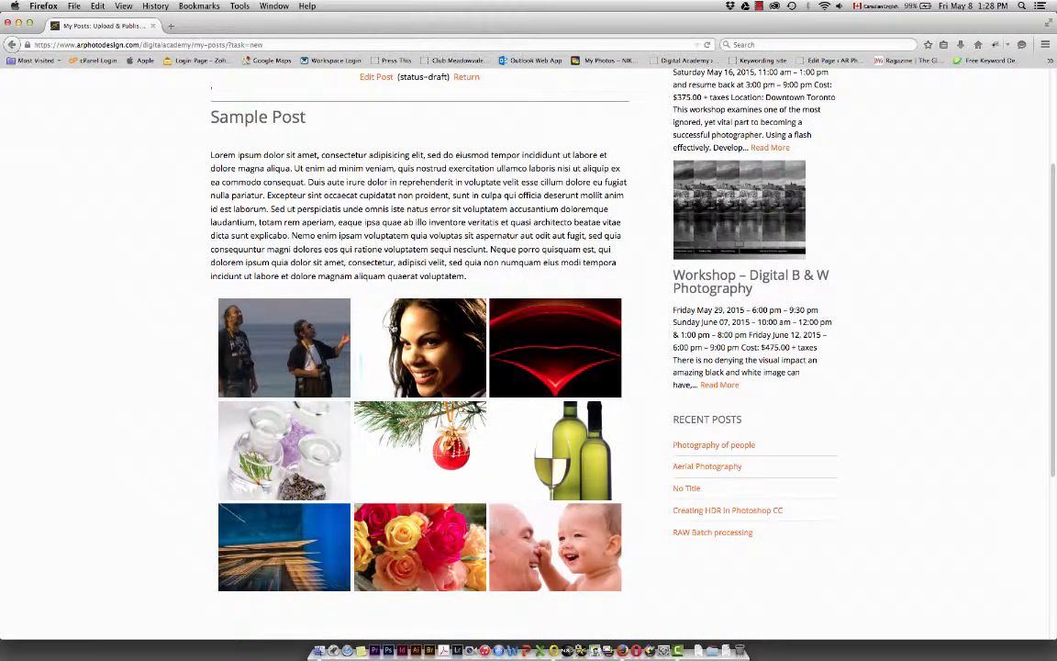
scroll(439, 470, "down", 3)
scroll(439, 470, "up", 7)
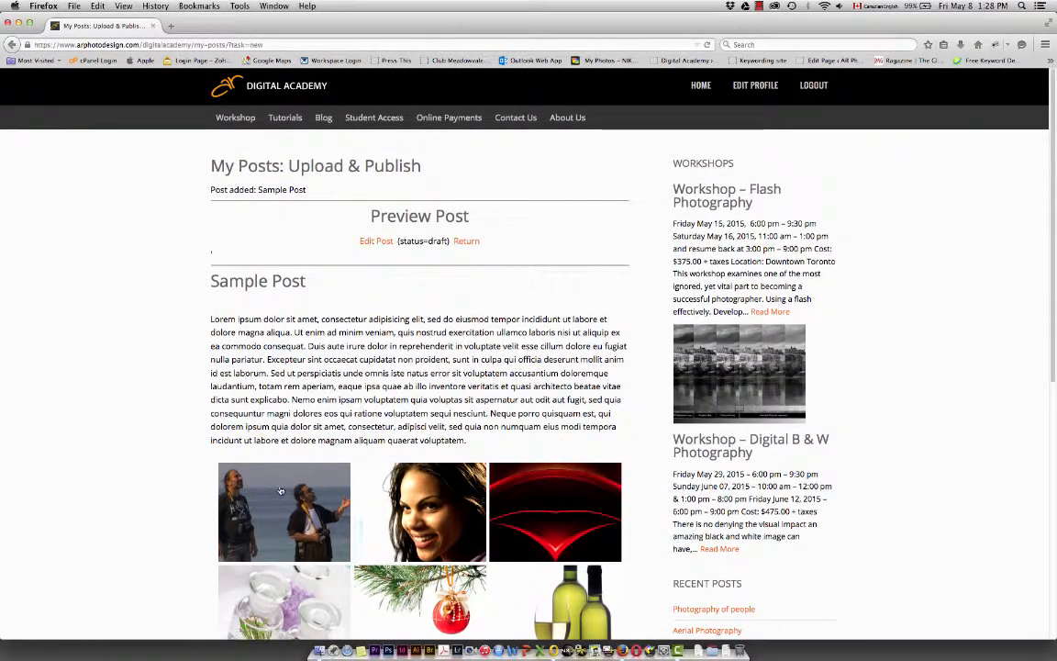
Enlarge the gallery's first image, step through the following images up to the Christmas bauble, and close the viewer
left_click(282, 514)
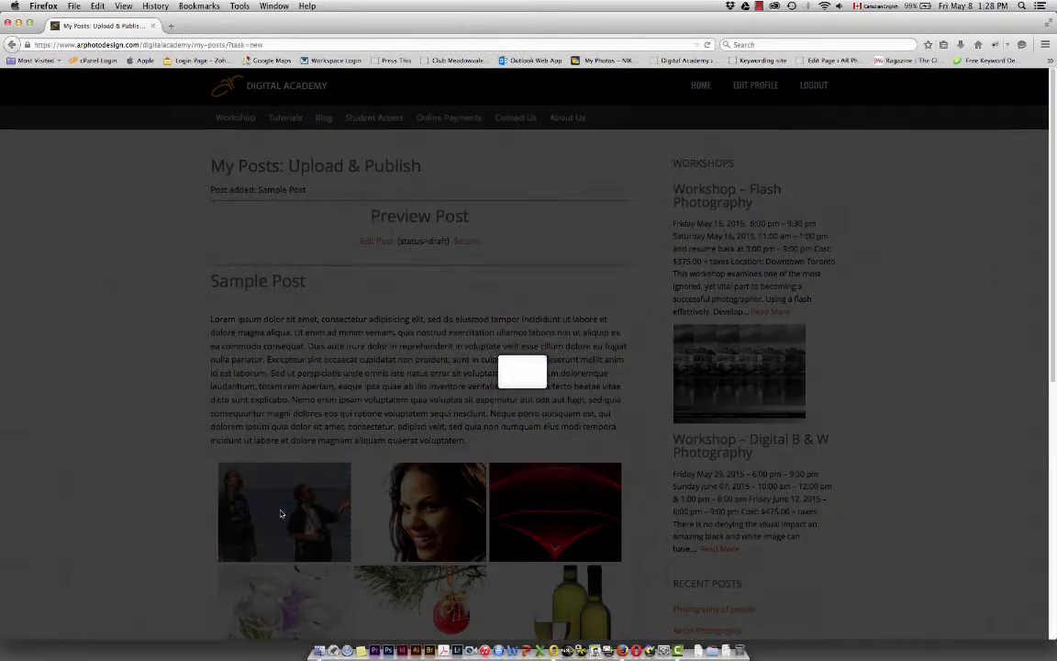
mouse_move(503, 327)
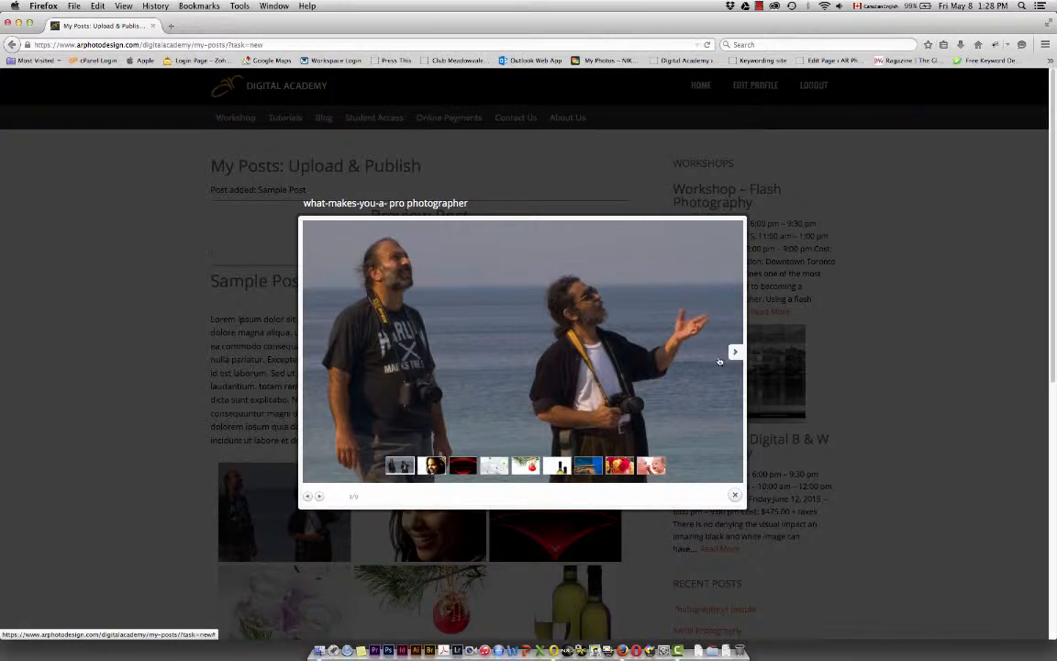
left_click(731, 354)
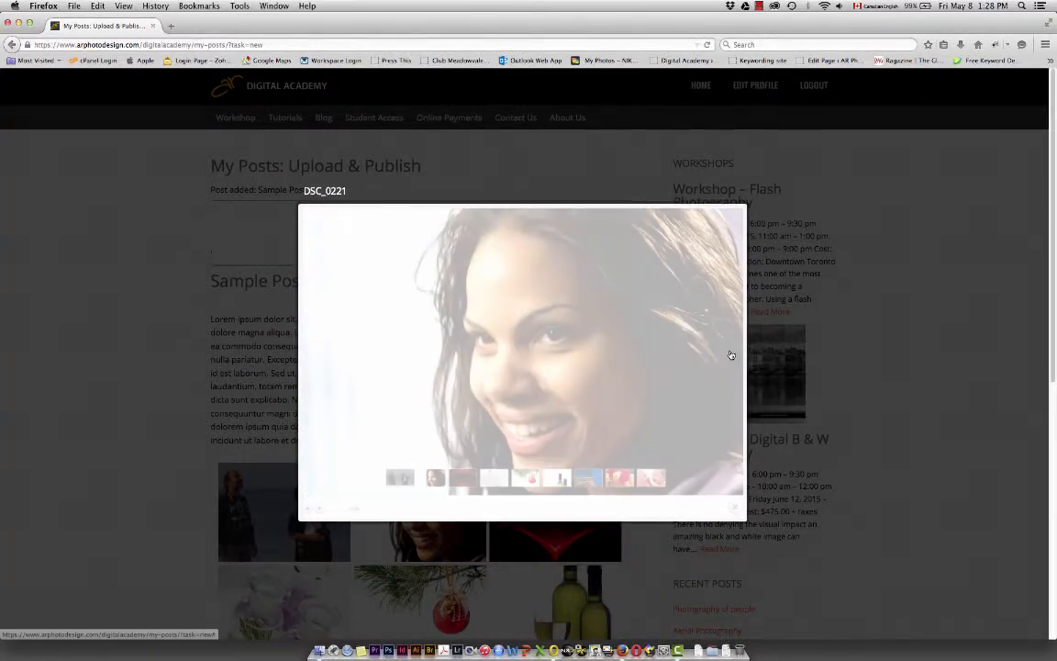
left_click(732, 356)
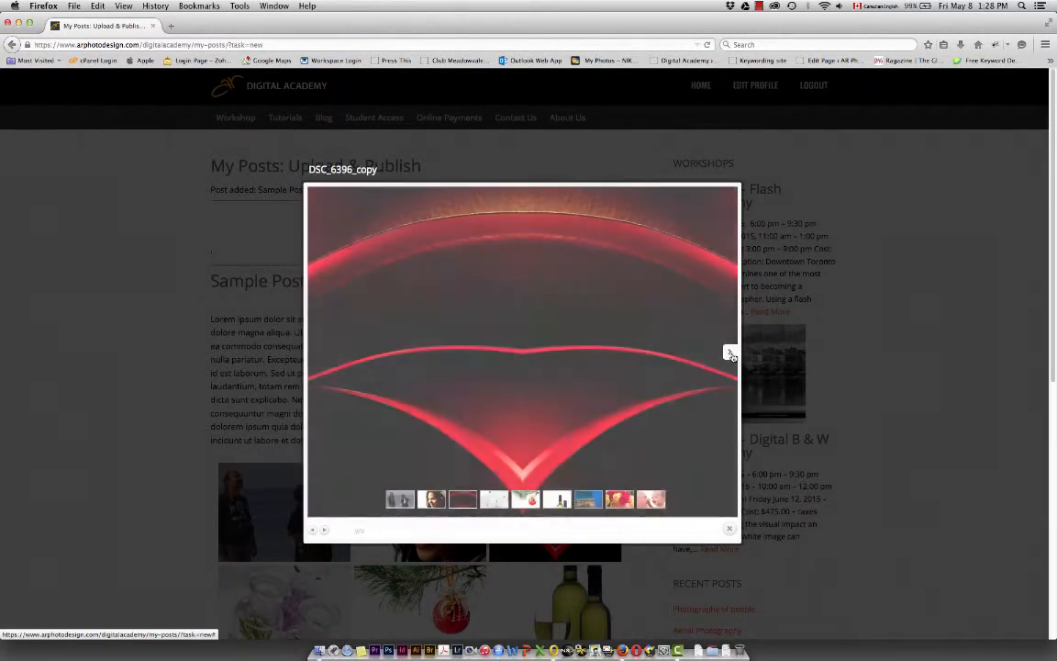
left_click(732, 354)
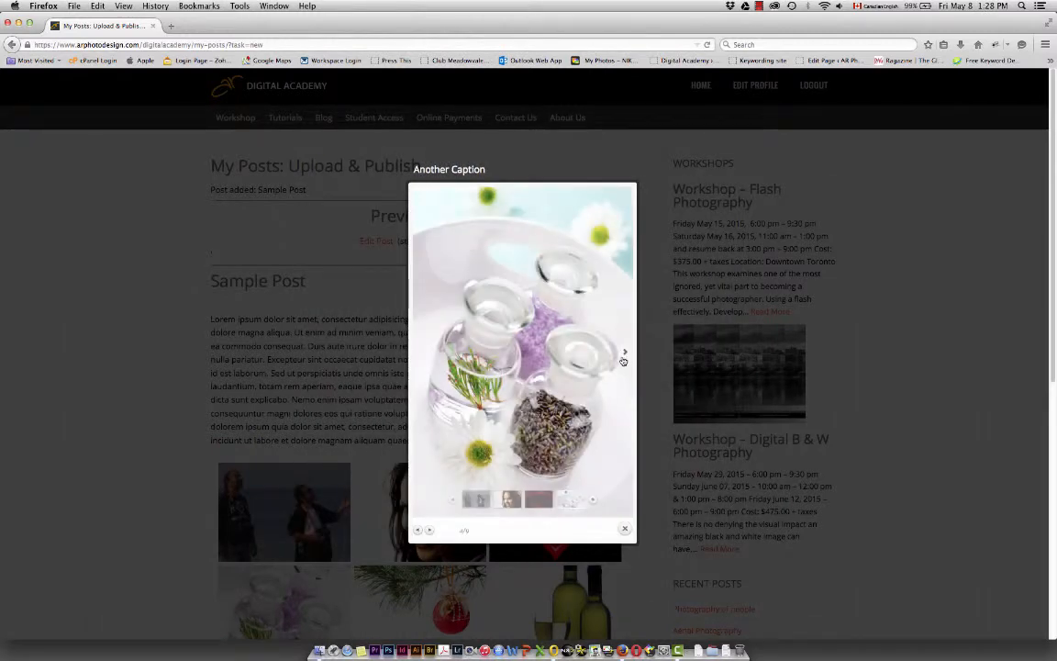
left_click(625, 356)
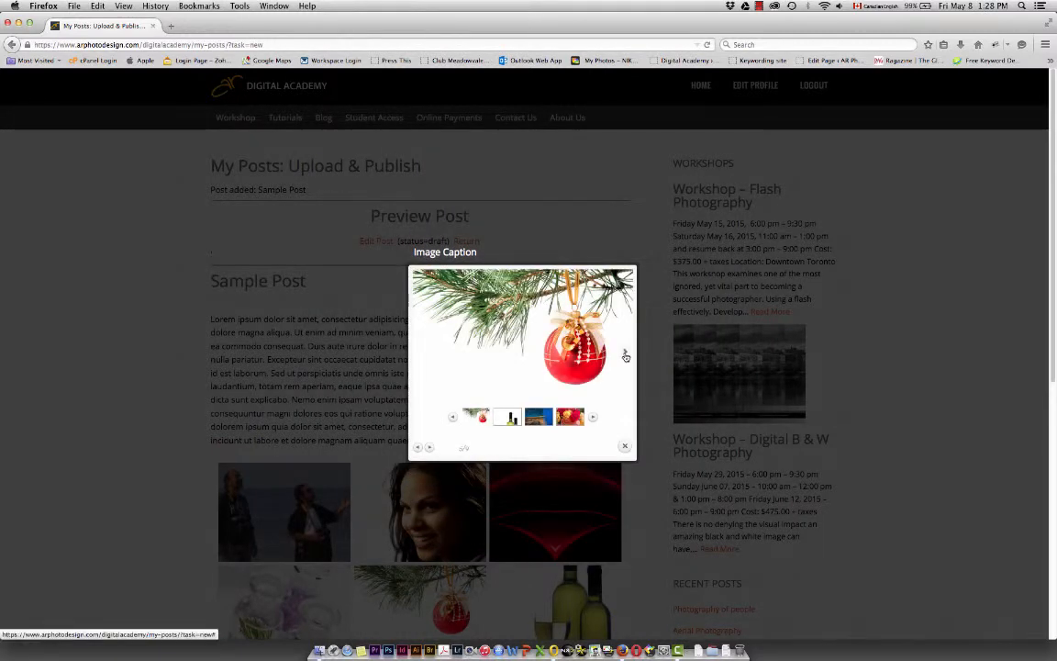
left_click(626, 448)
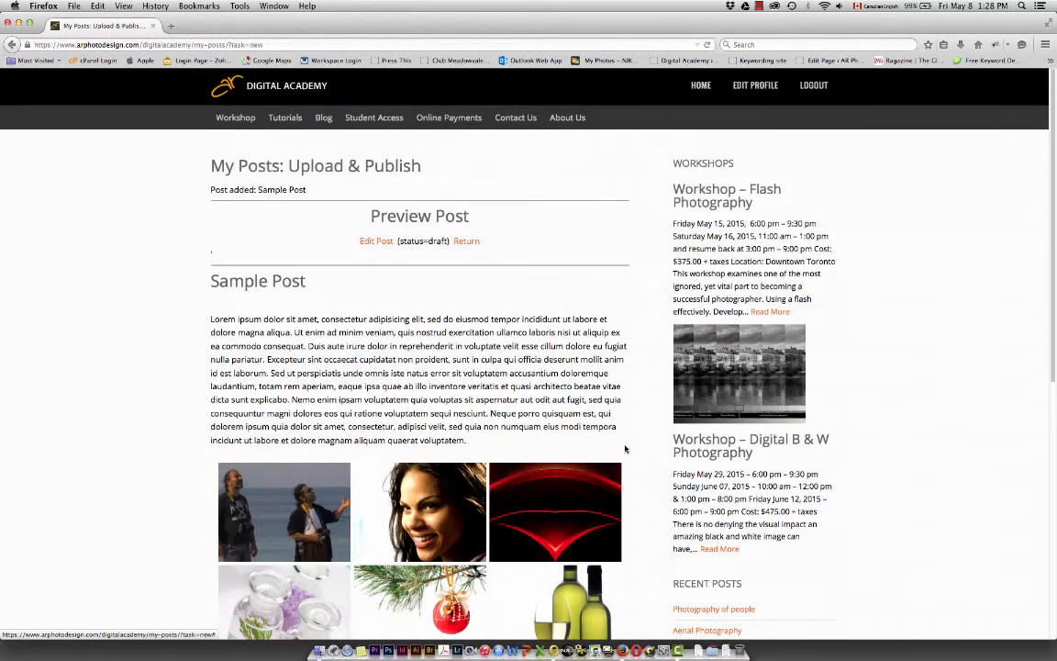
left_click(377, 241)
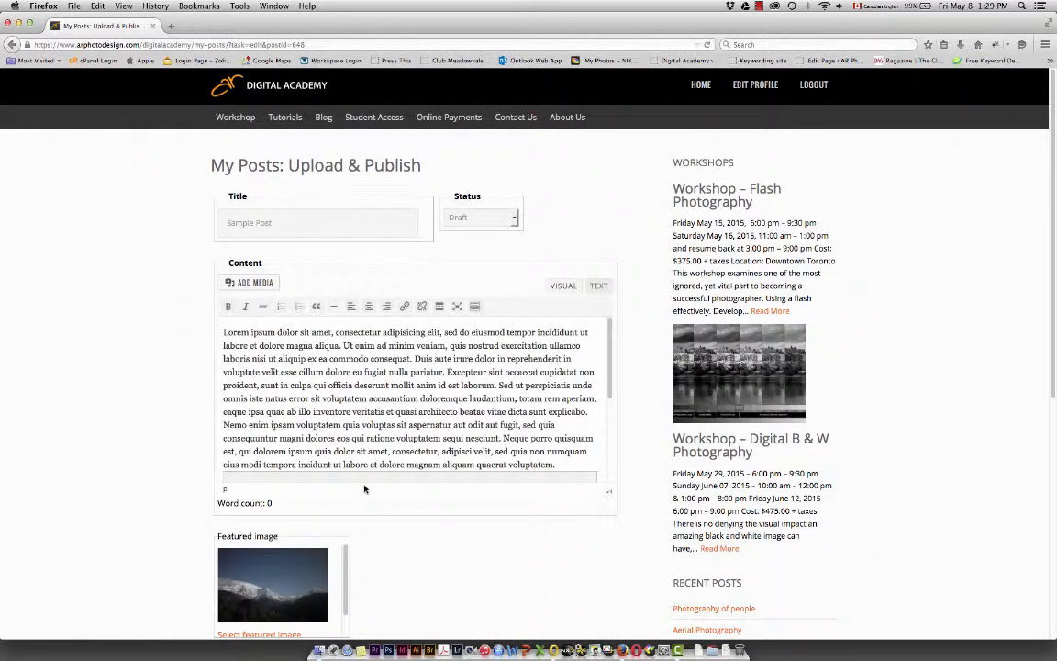
left_click(514, 218)
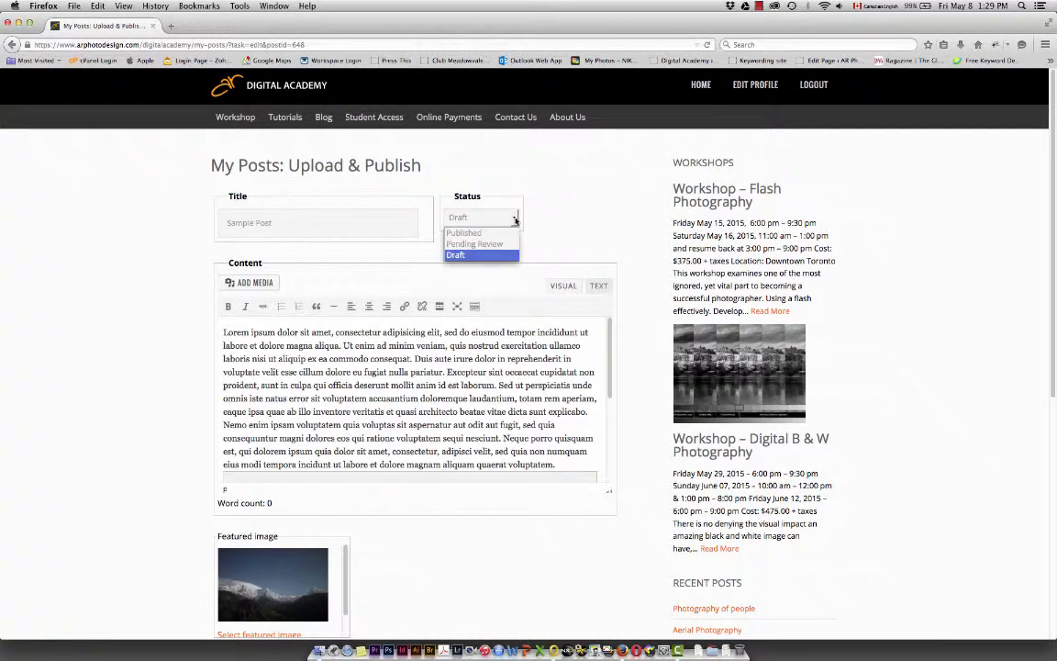
left_click(466, 233)
scroll(445, 488, "down", 3)
scroll(445, 487, "down", 5)
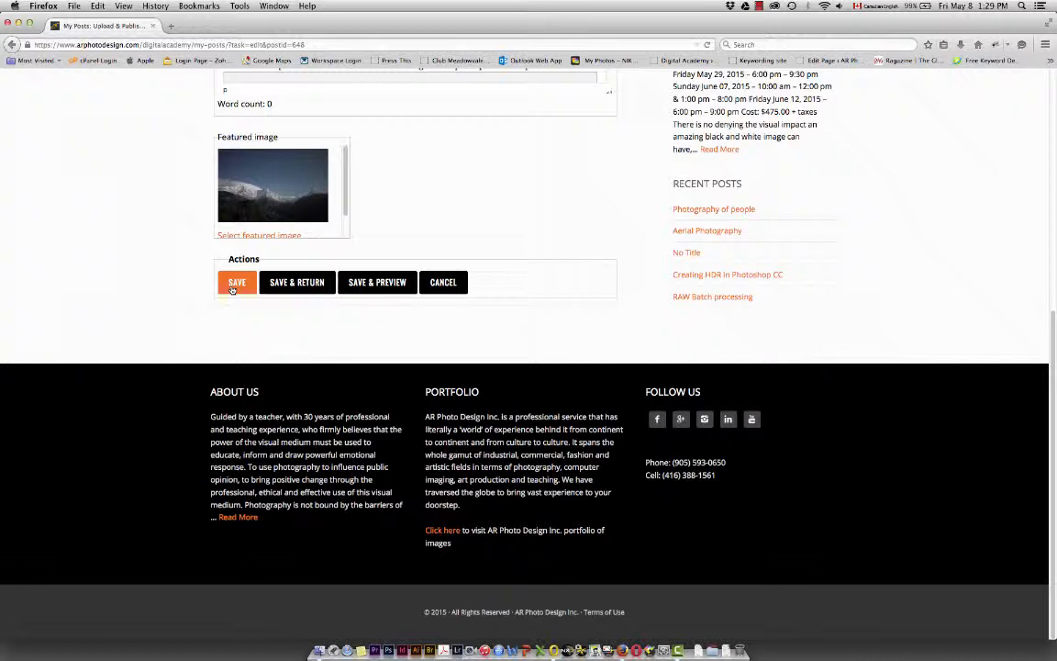
left_click(441, 284)
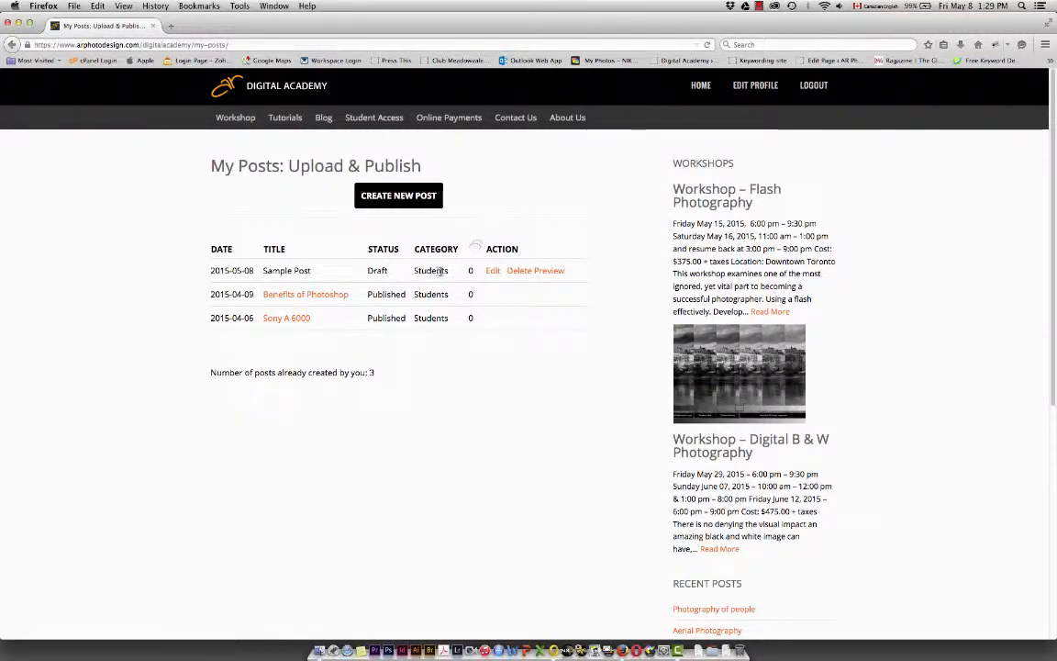
Delete the Sample Post draft from the list of own posts, and confirm the deletion
left_click(514, 276)
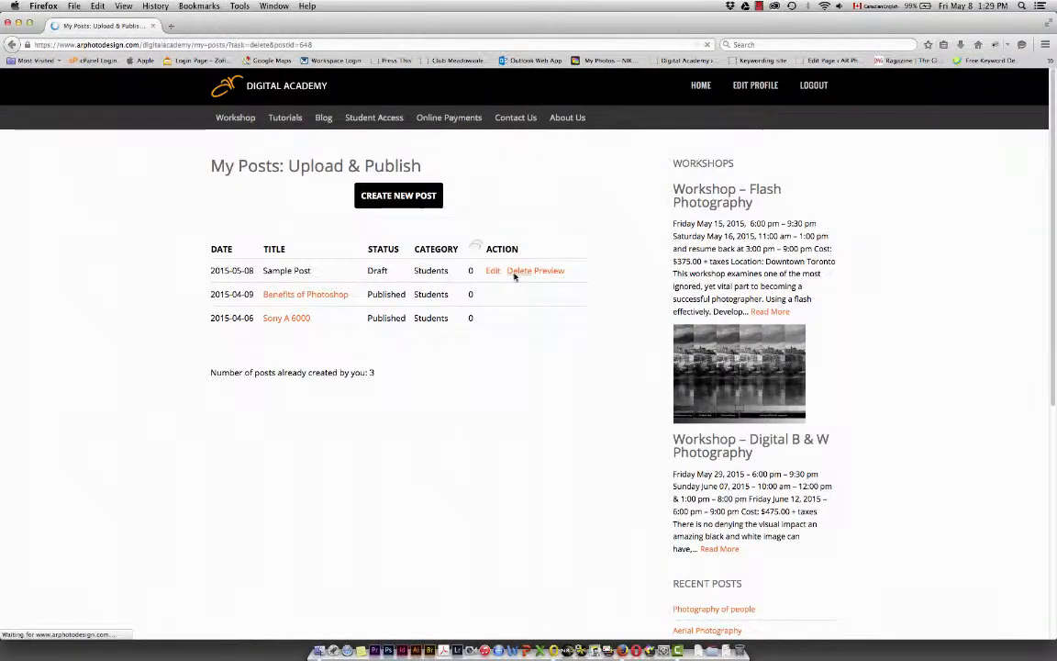
left_click(393, 197)
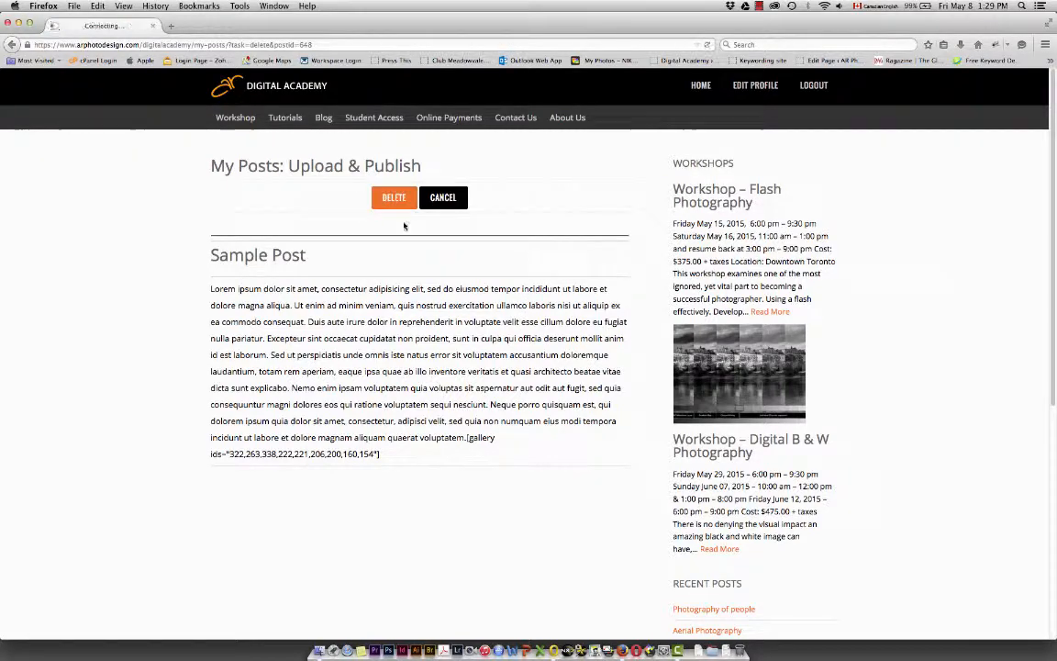